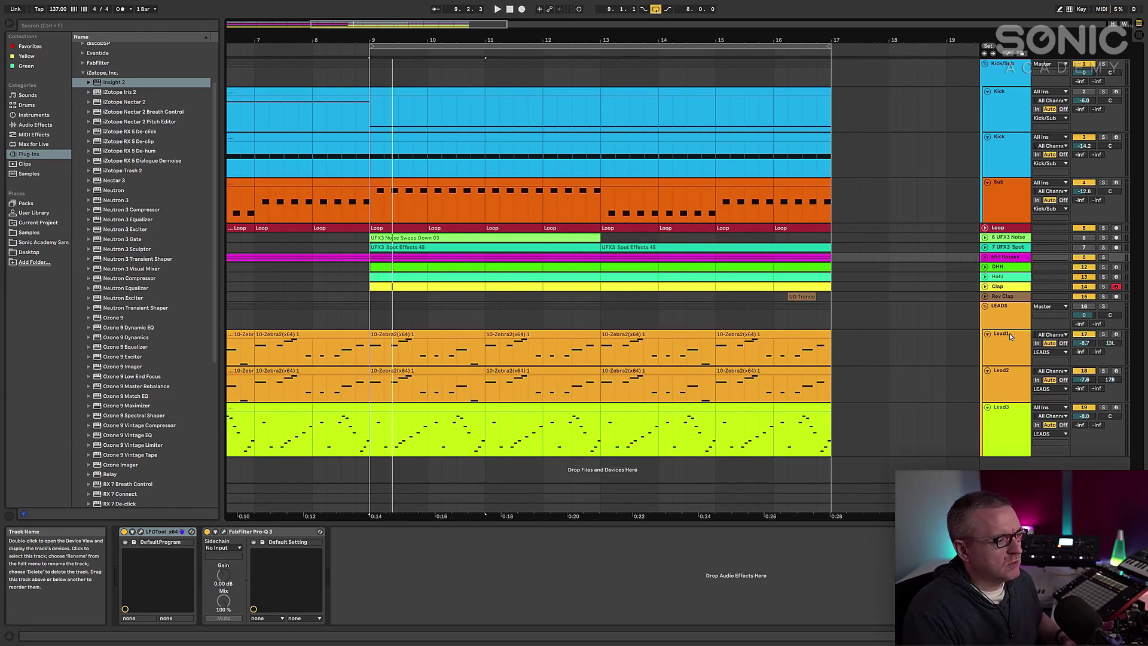
- Mute the LEADS group and play the looped section without the leads
click(1085, 307)
key(space)
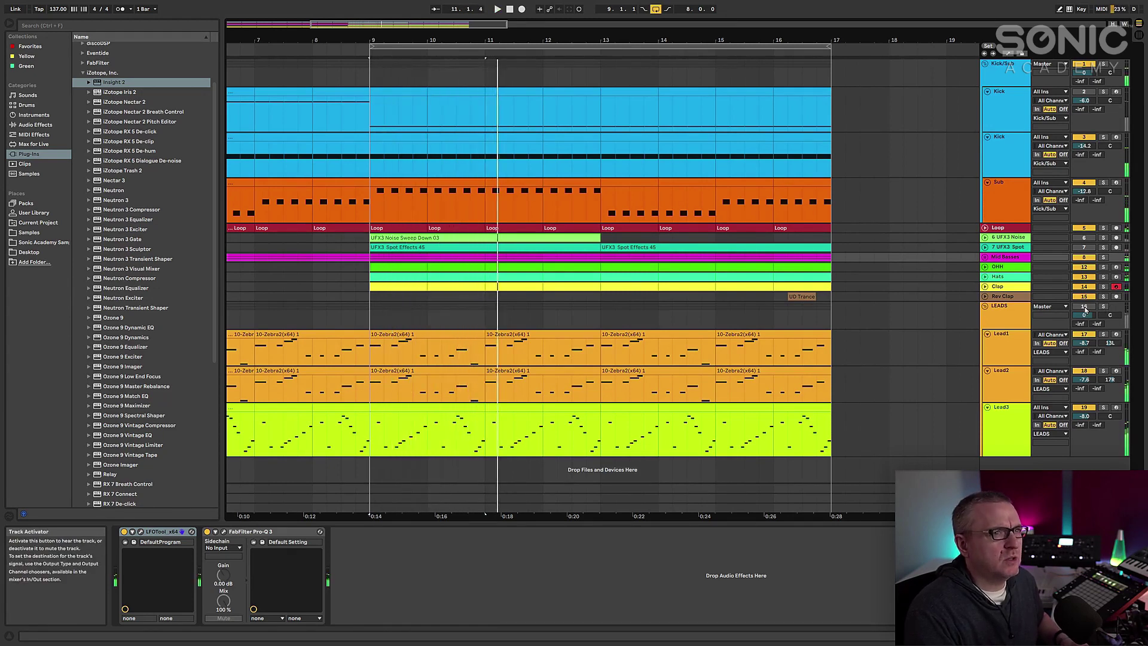
key(space)
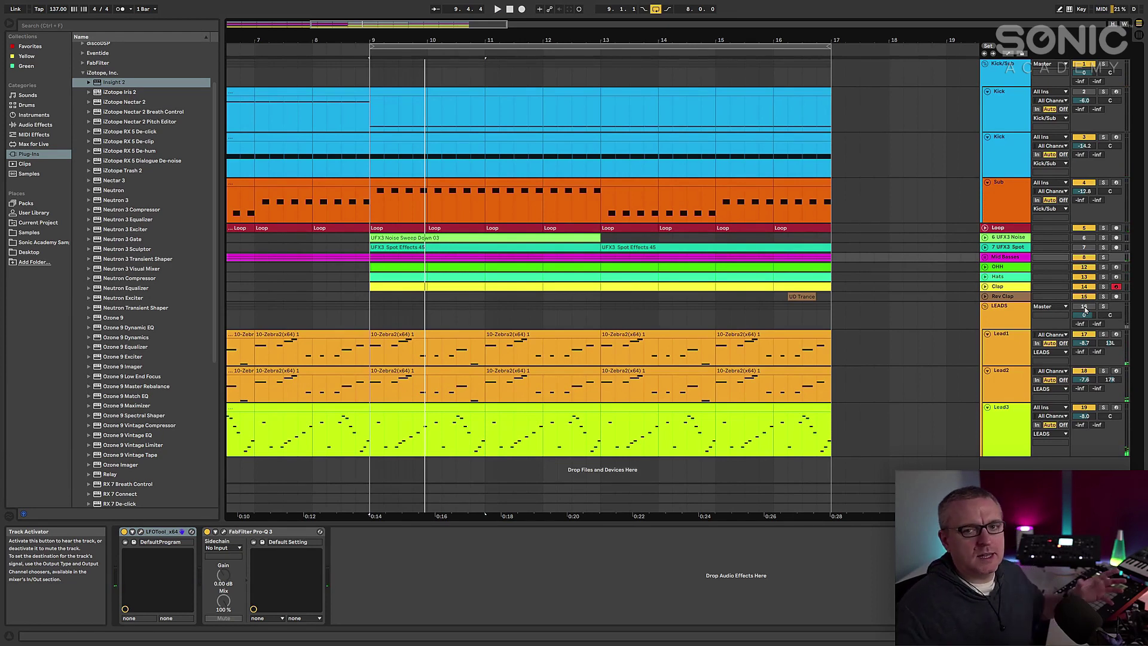
- Unmute and solo the LEADS group, and play the looped section
click(1084, 307)
click(1103, 307)
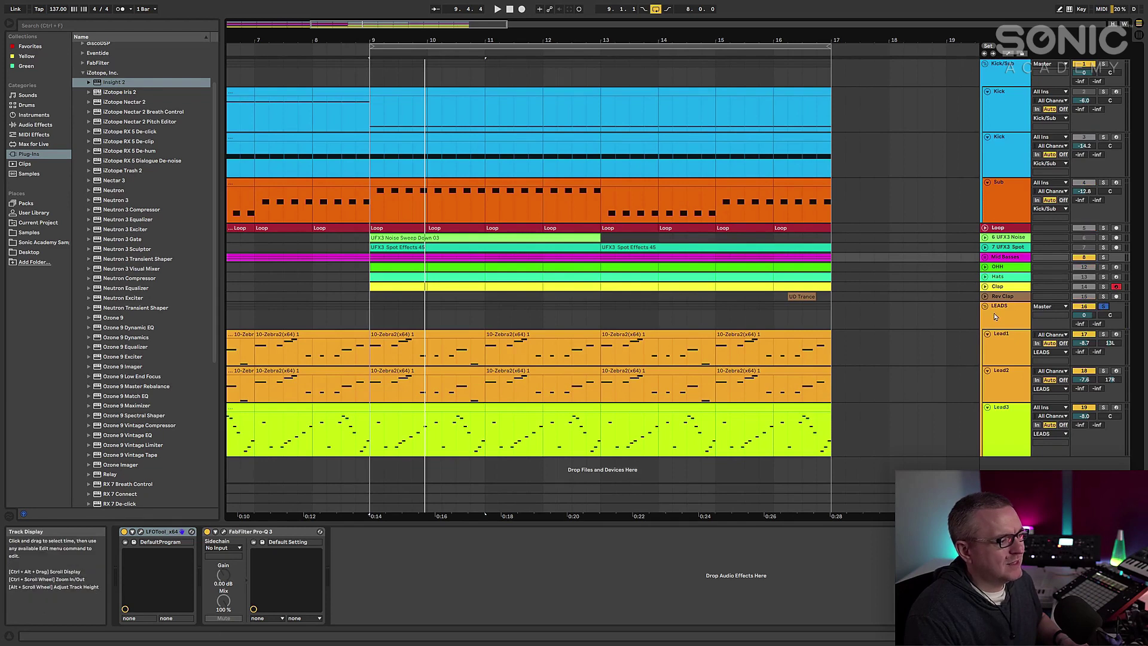
key(space)
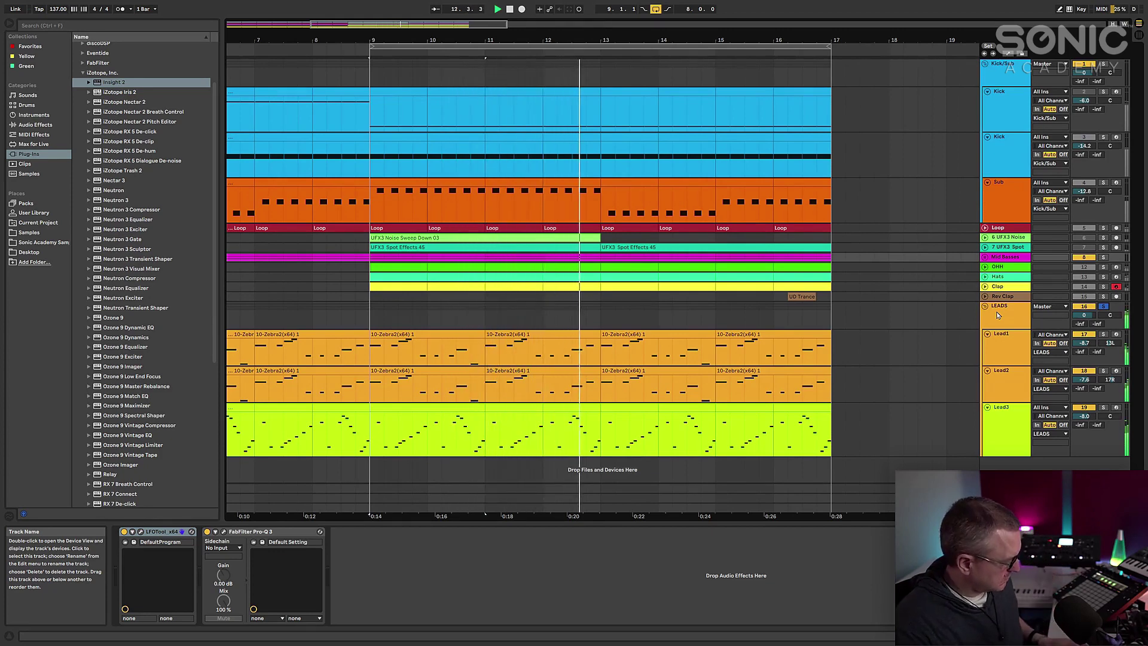
- Display the Zebra2 filter automation on the lead tracks: VCF1: Cutoff for Lead1 and Lead2, VCF2: Cutoff for Lead3
key(a)
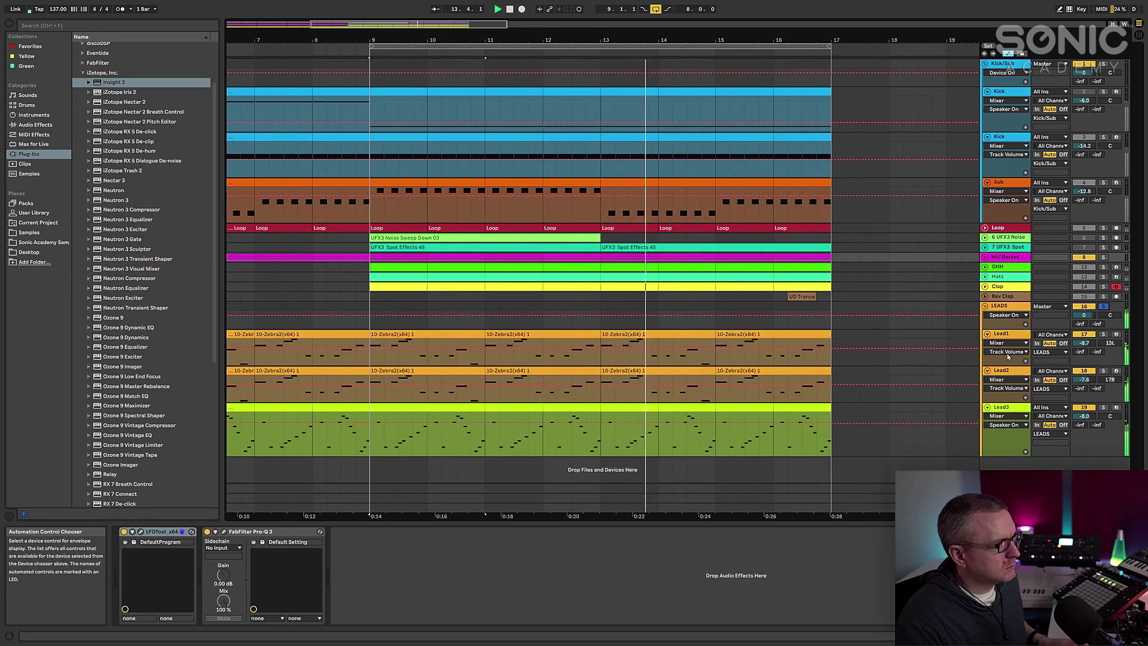
click(1004, 343)
click(1005, 361)
click(1004, 379)
click(1011, 393)
click(1006, 417)
click(1003, 428)
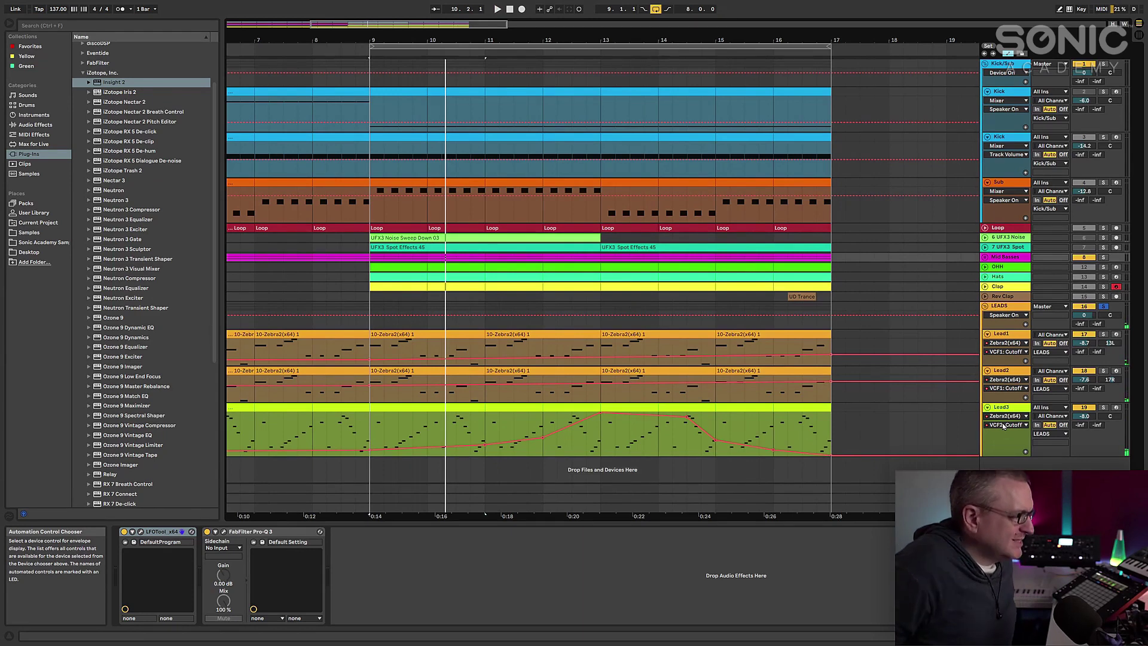
key(space)
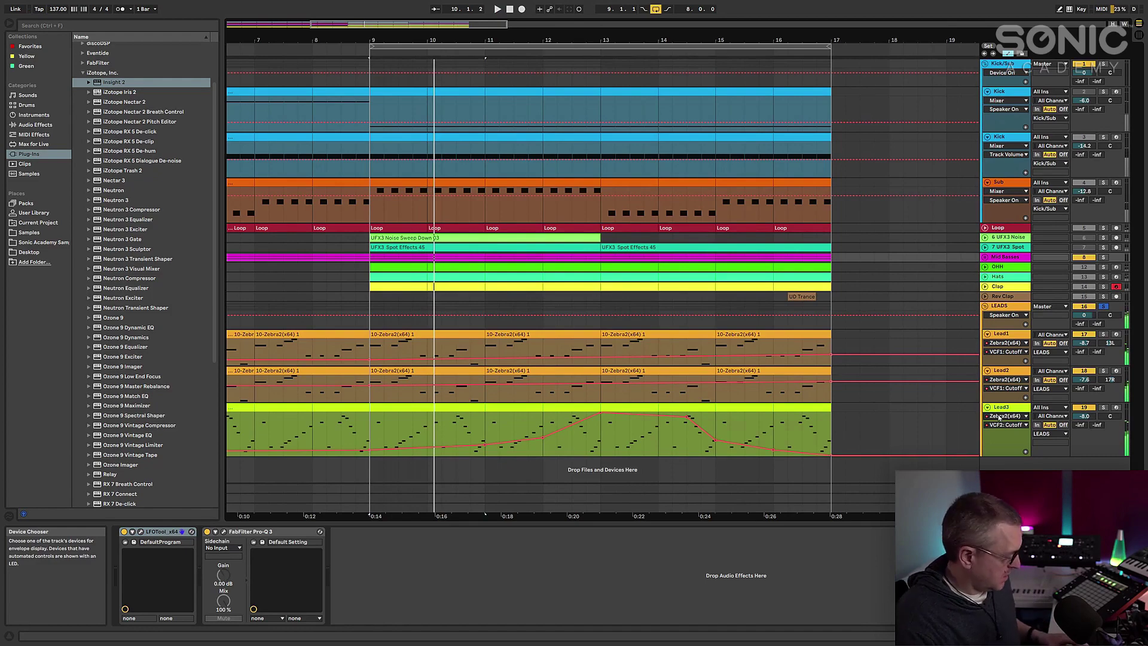
- Solo Lead1 and Lead2 together in the Session View mixer and play them
key(Tab)
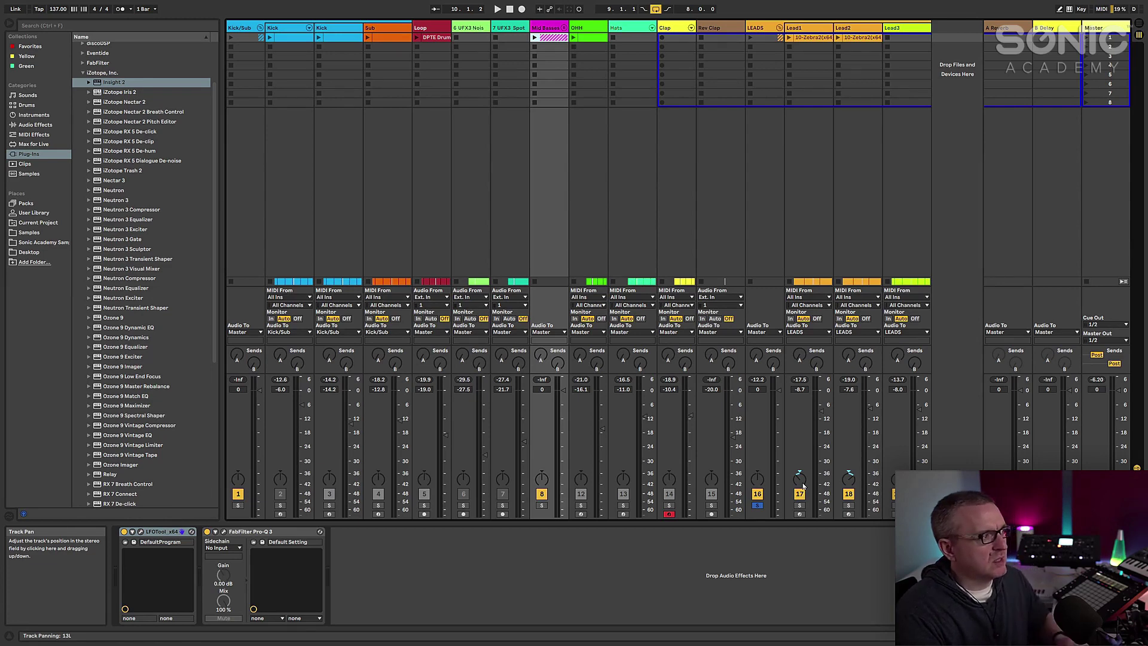
click(800, 505)
click(848, 505)
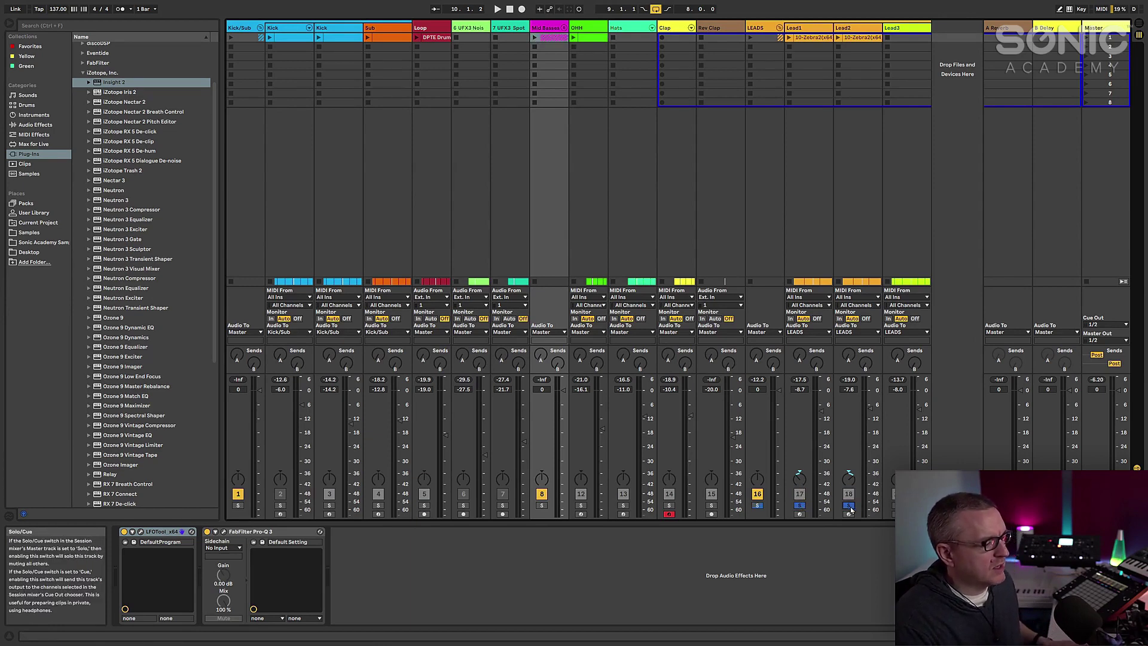
key(space)
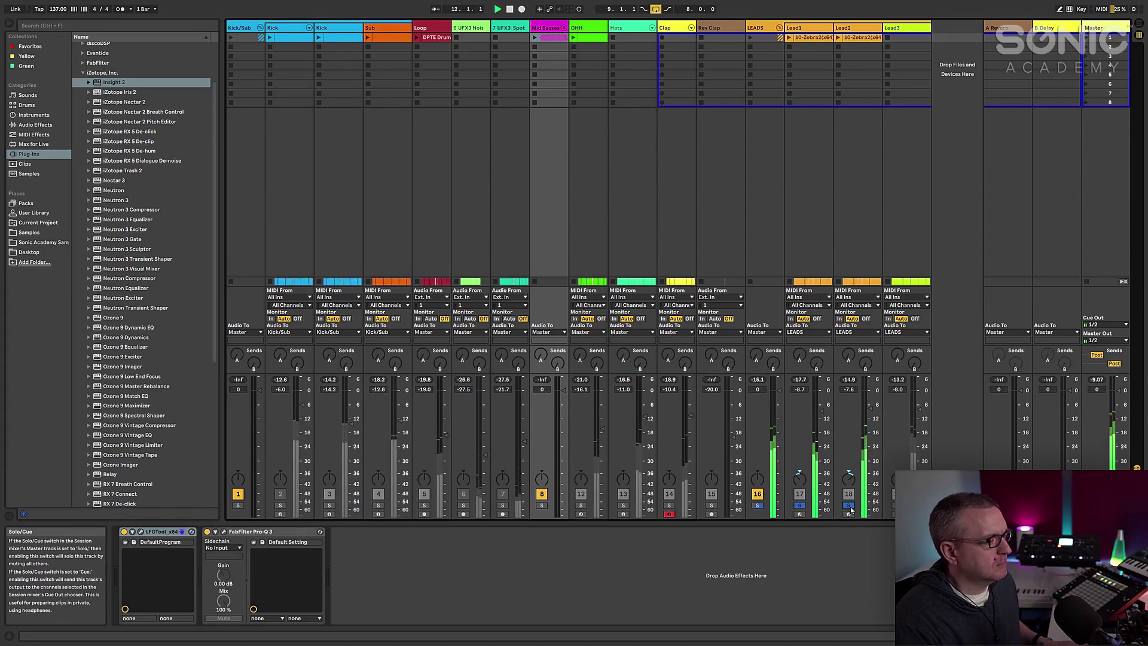
- Audition the leads one at a time by soloing Lead1, Lead2 and Lead3 in turn, and stop playback
click(800, 506)
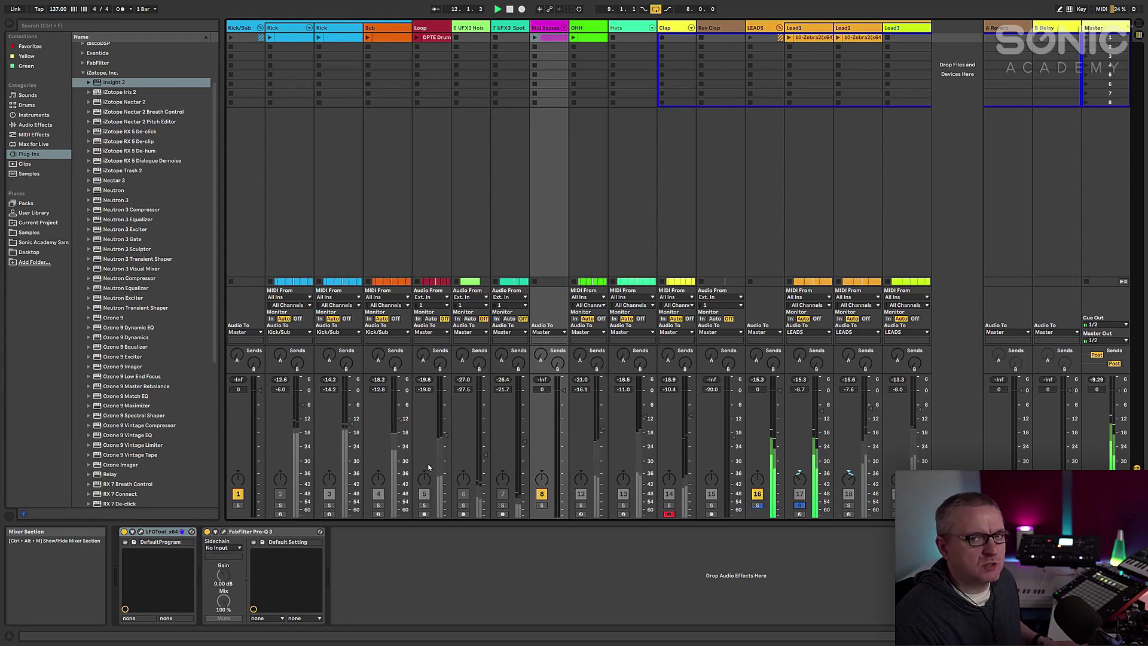
click(848, 507)
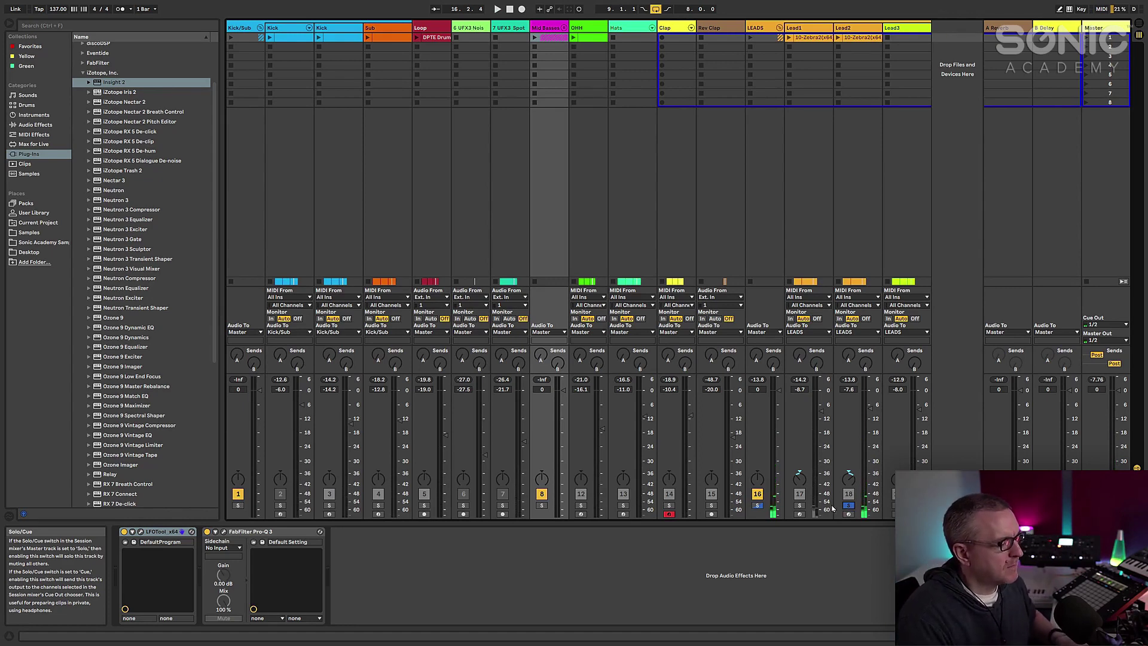
ctrl+click(801, 506)
key(space)
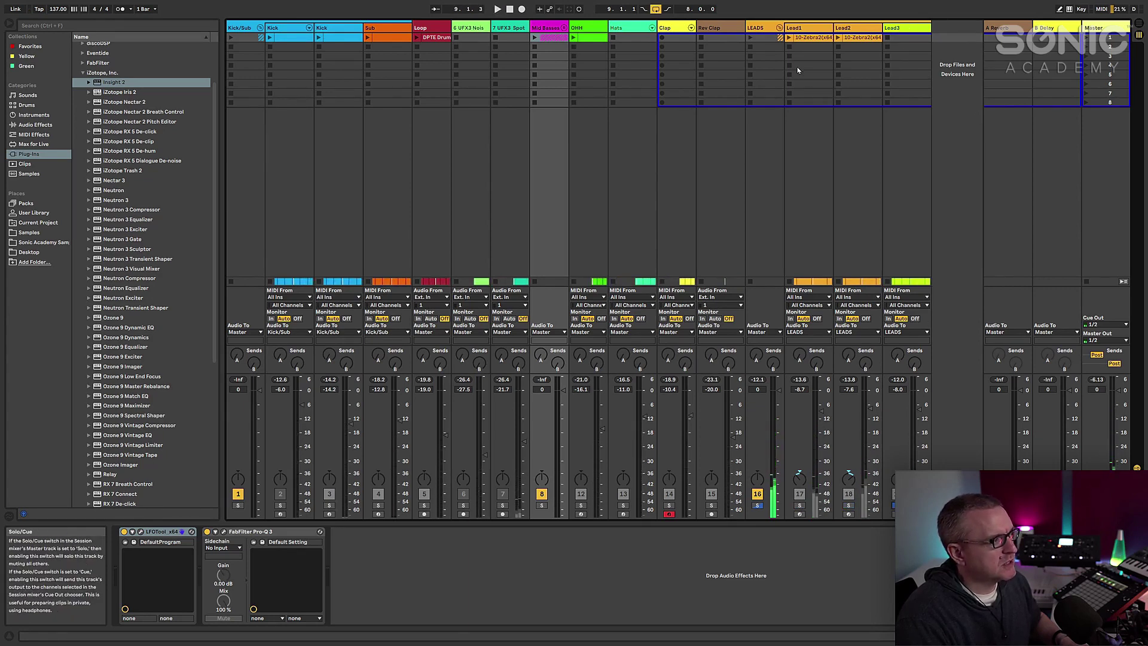
- Play the soloed Lead3 and examine its device chain and its cutoff automation in the arrangement
click(756, 28)
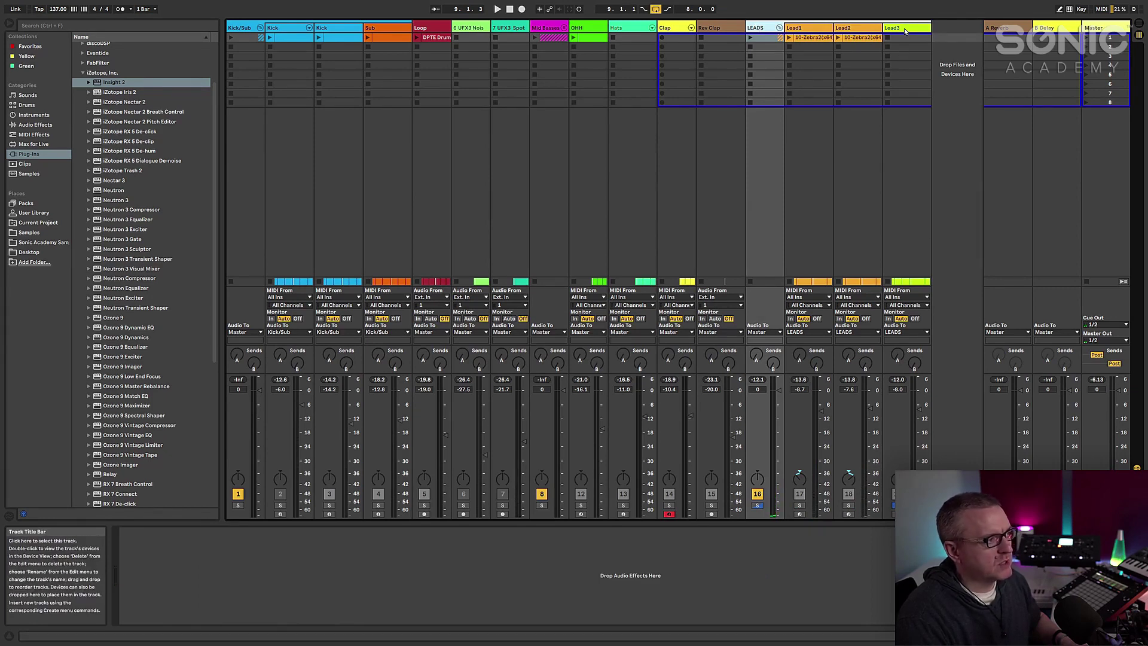
key(space)
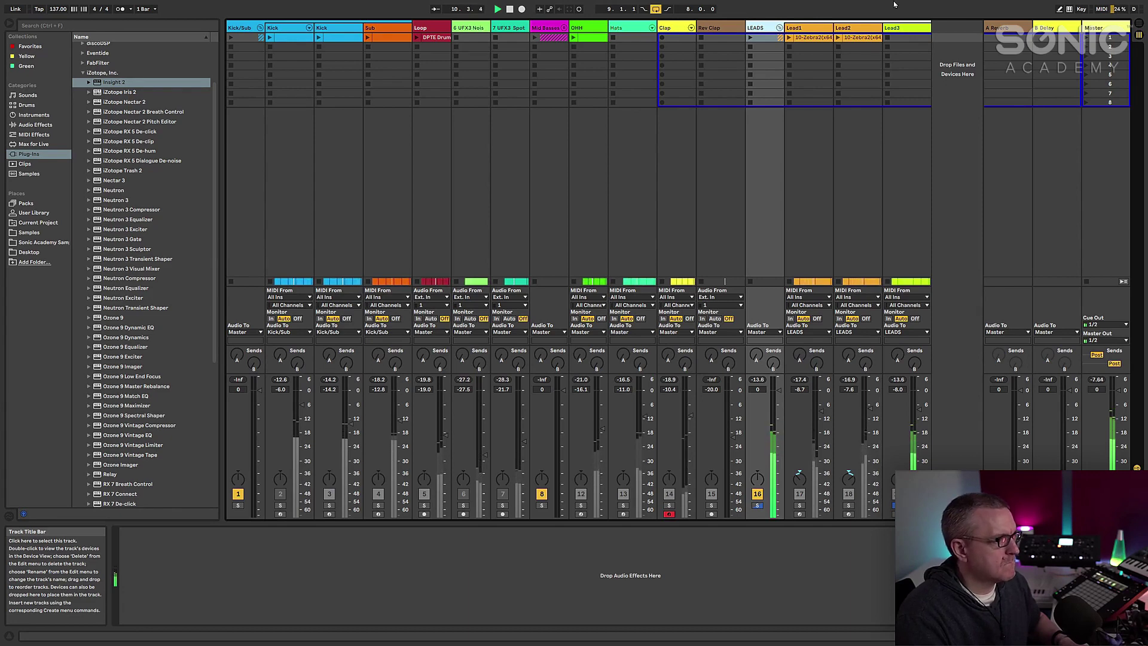
click(908, 28)
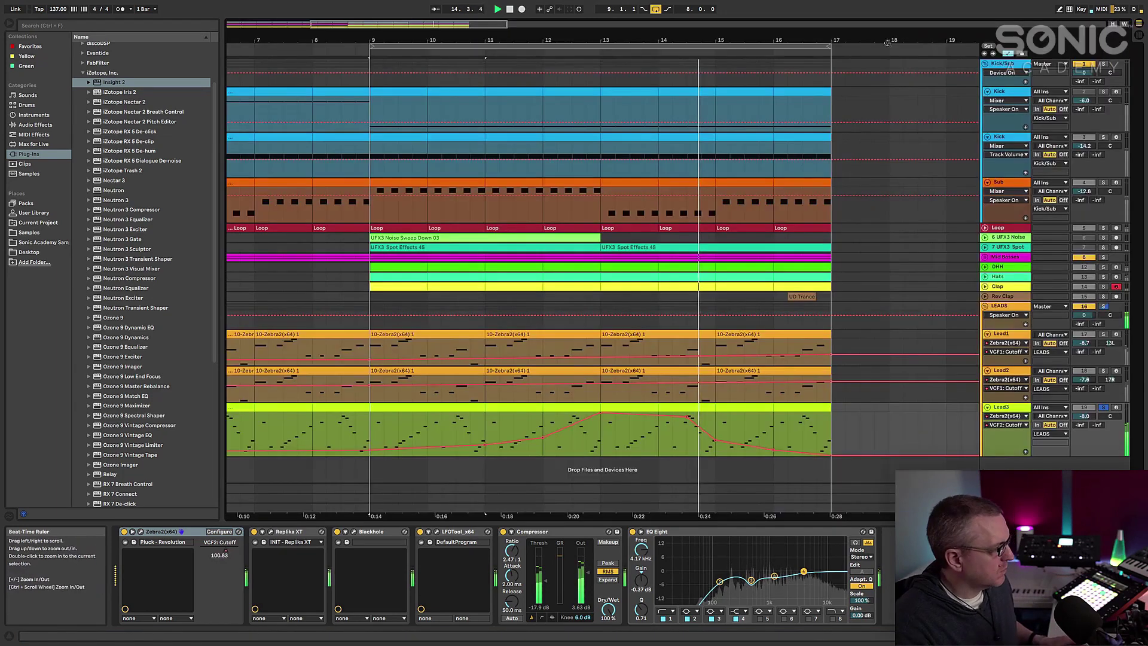
key(Tab)
click(744, 432)
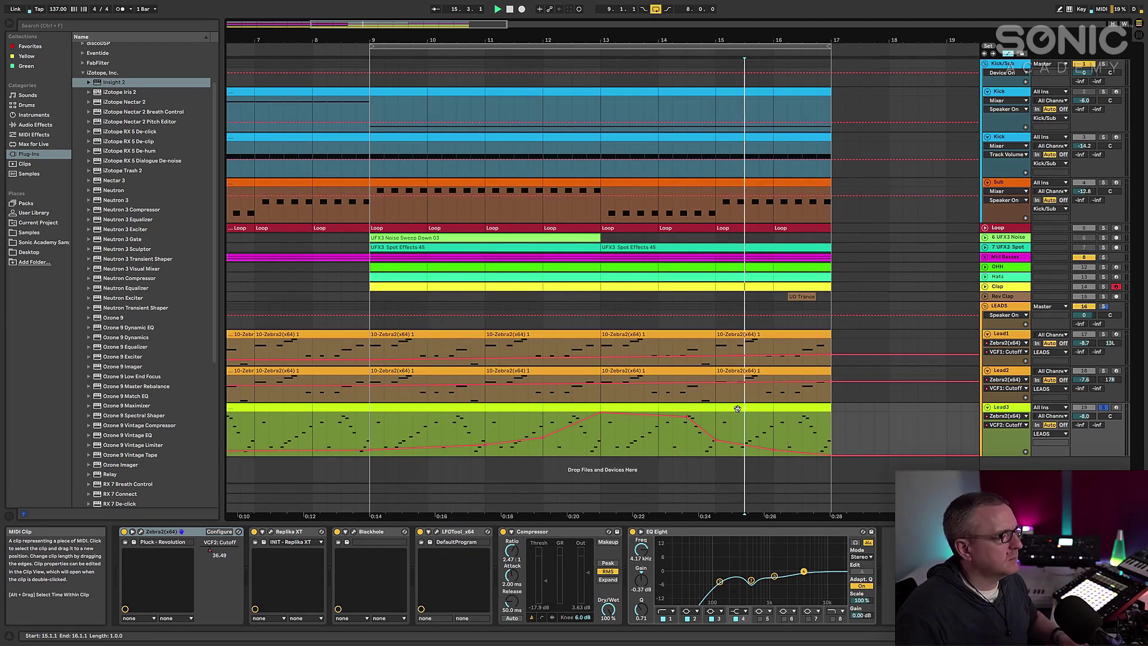
key(space)
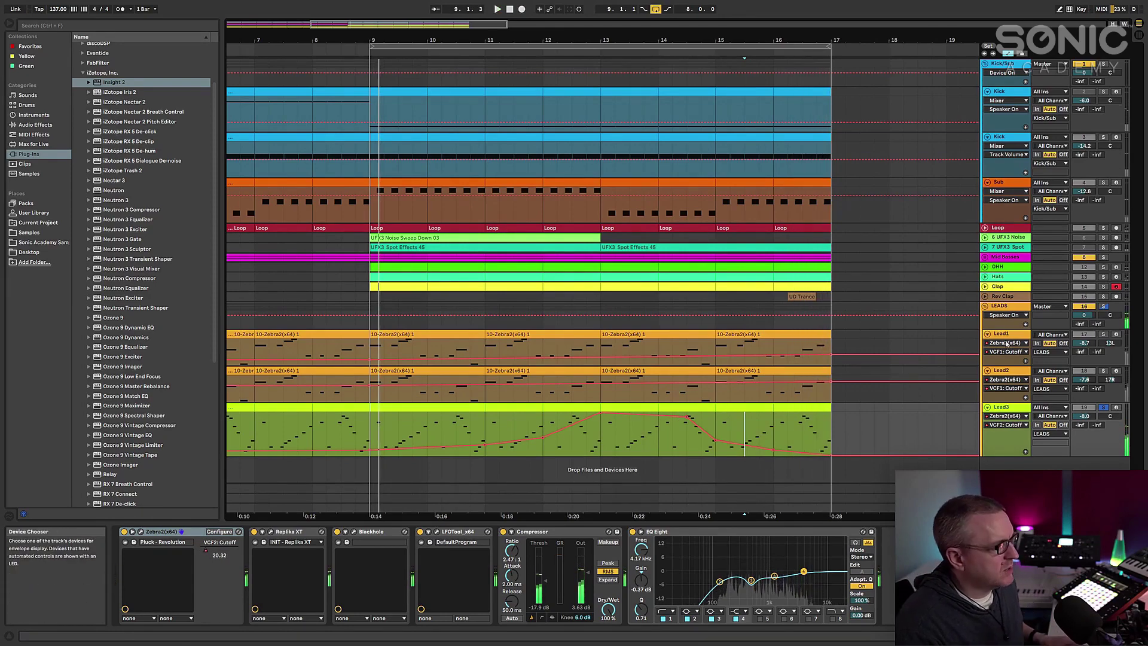
- Inspect the Replika XT delay and Blackhole reverb settings on Lead1, and close both plug-in windows
key(Tab)
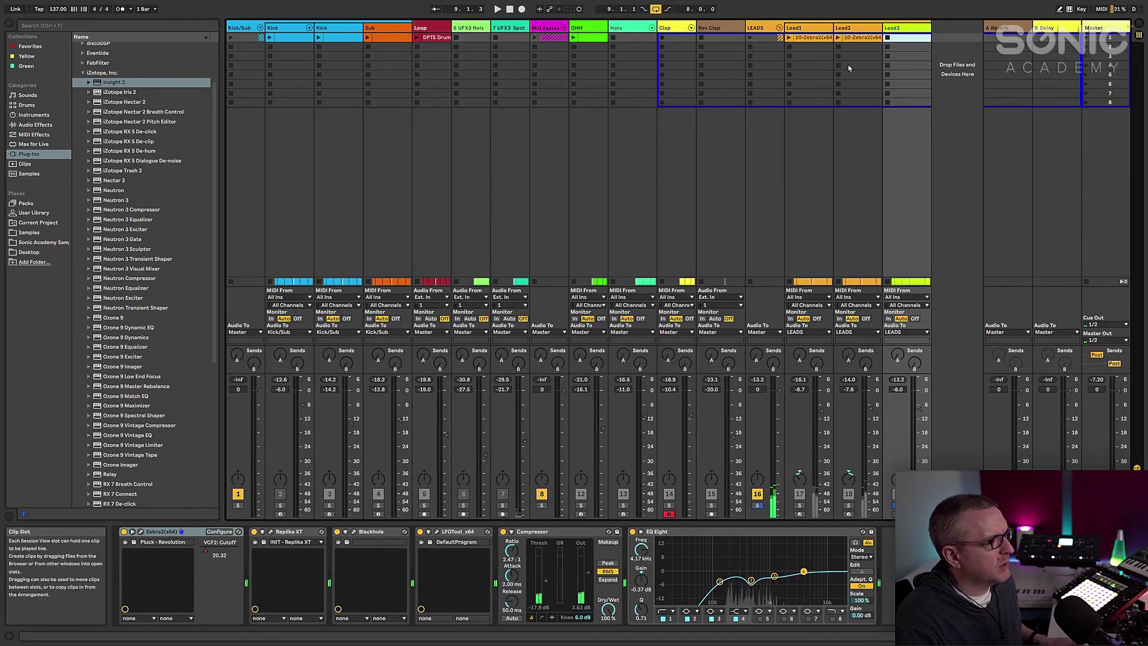
click(805, 30)
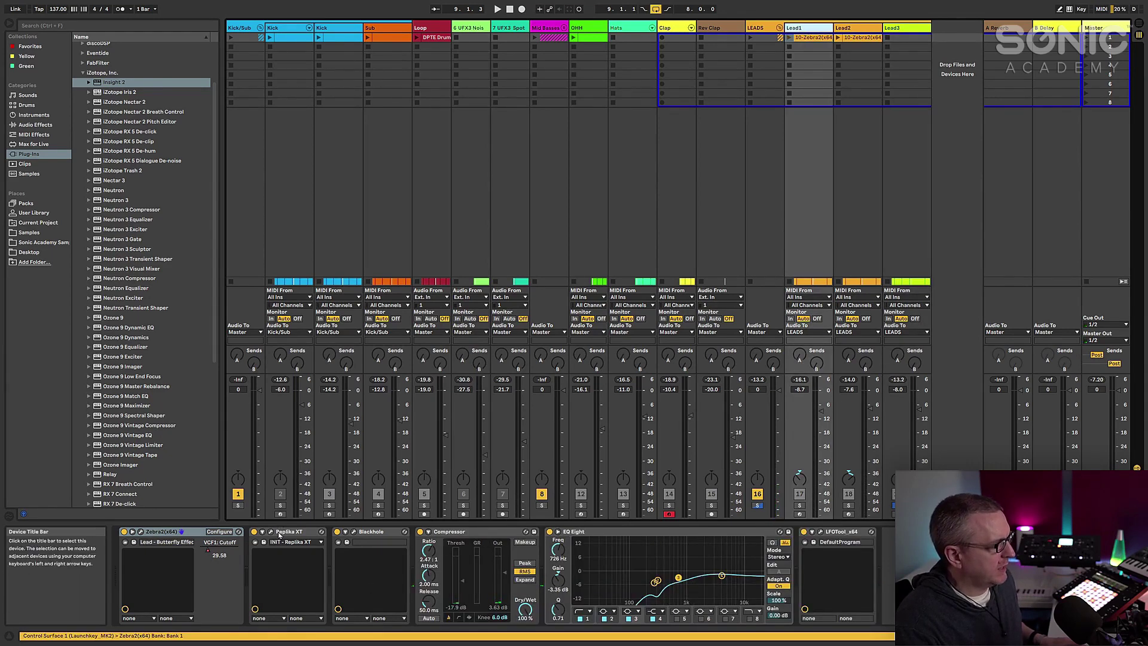
click(354, 533)
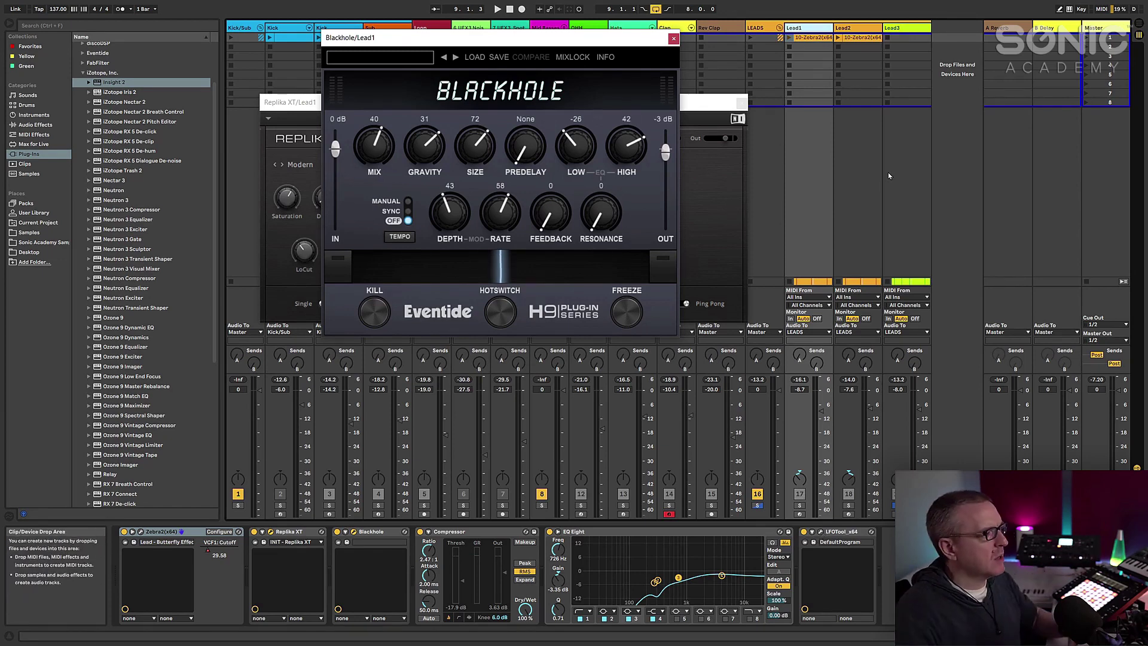
click(673, 39)
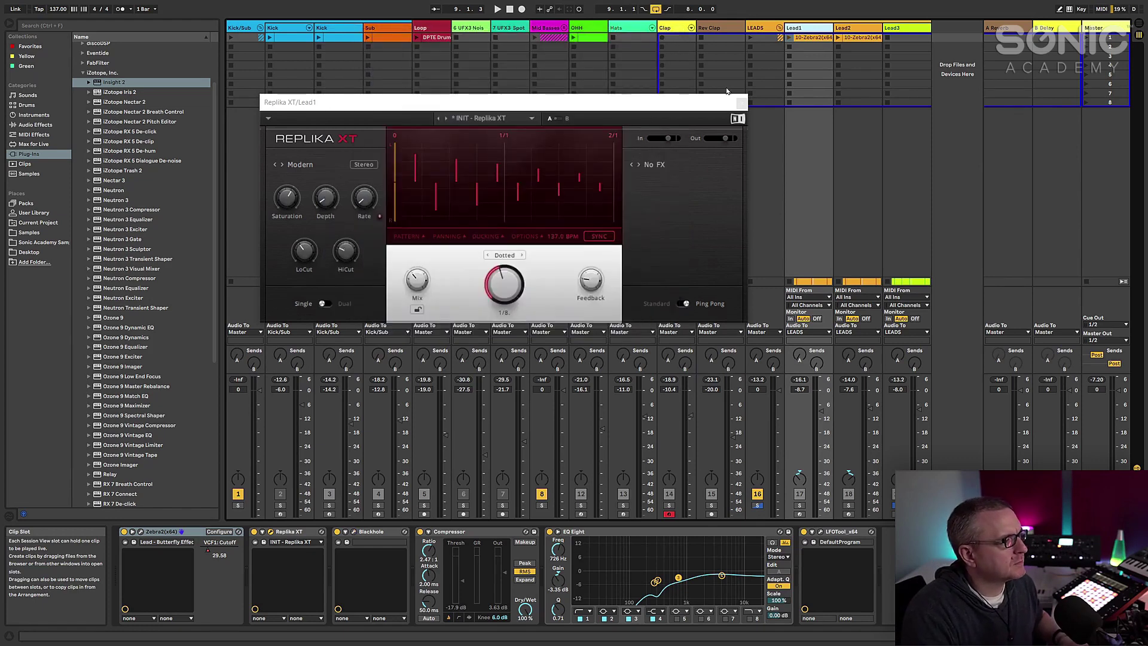
click(742, 104)
- Reorder the Lead2 device chain so the Compressor sits before LFOTool
click(852, 28)
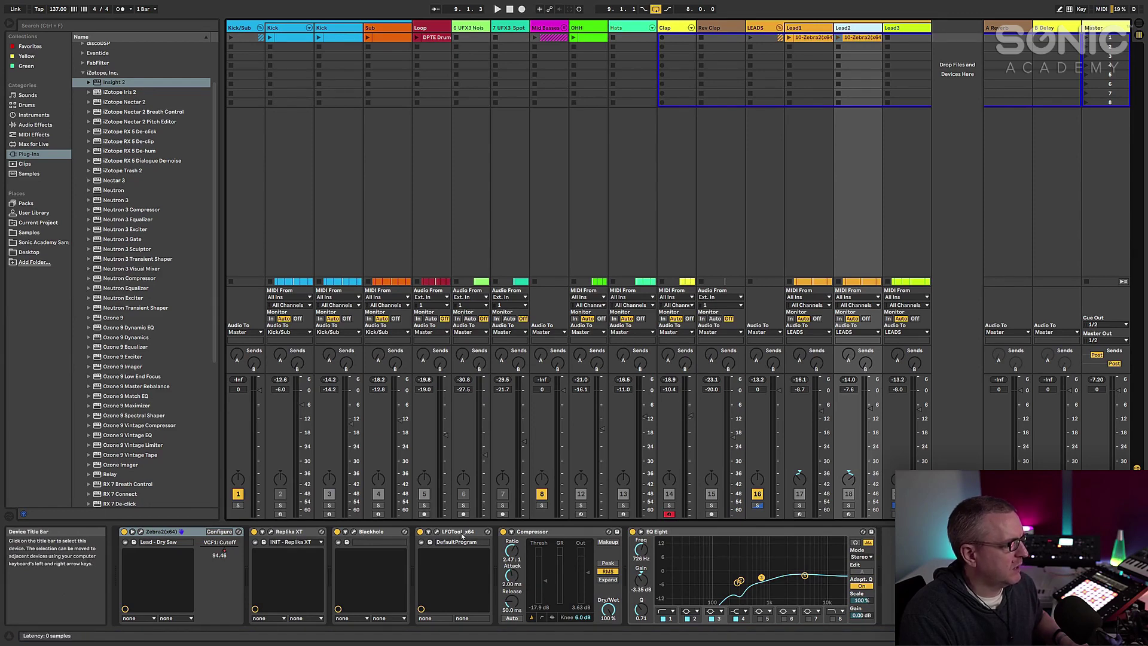
click(553, 534)
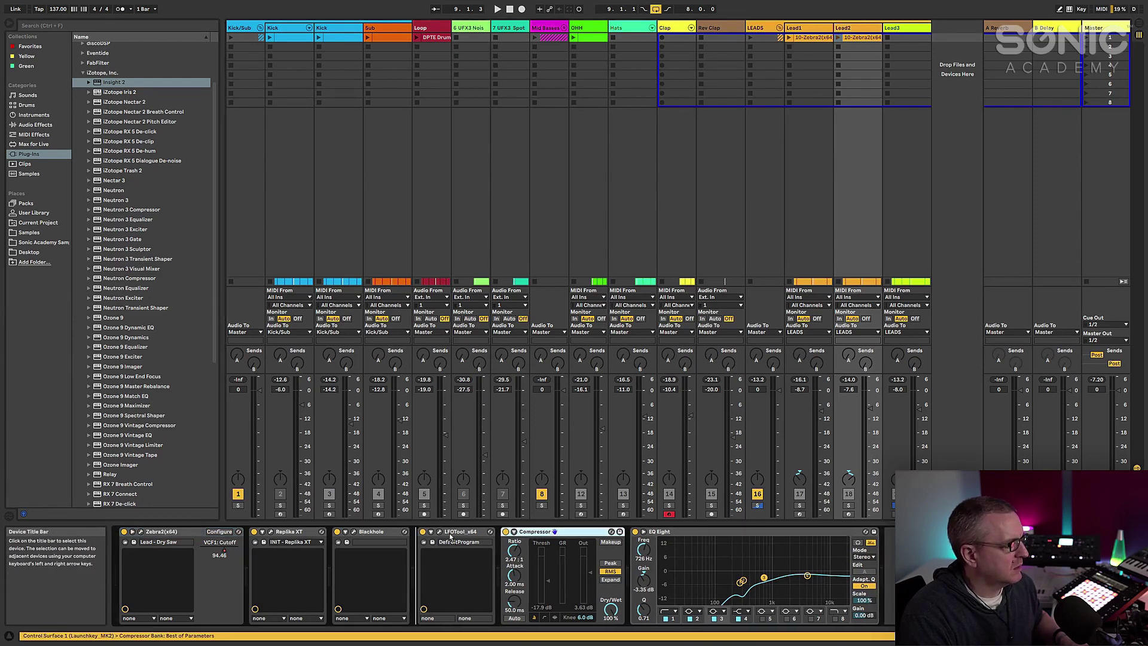
drag(436, 537, 458, 553)
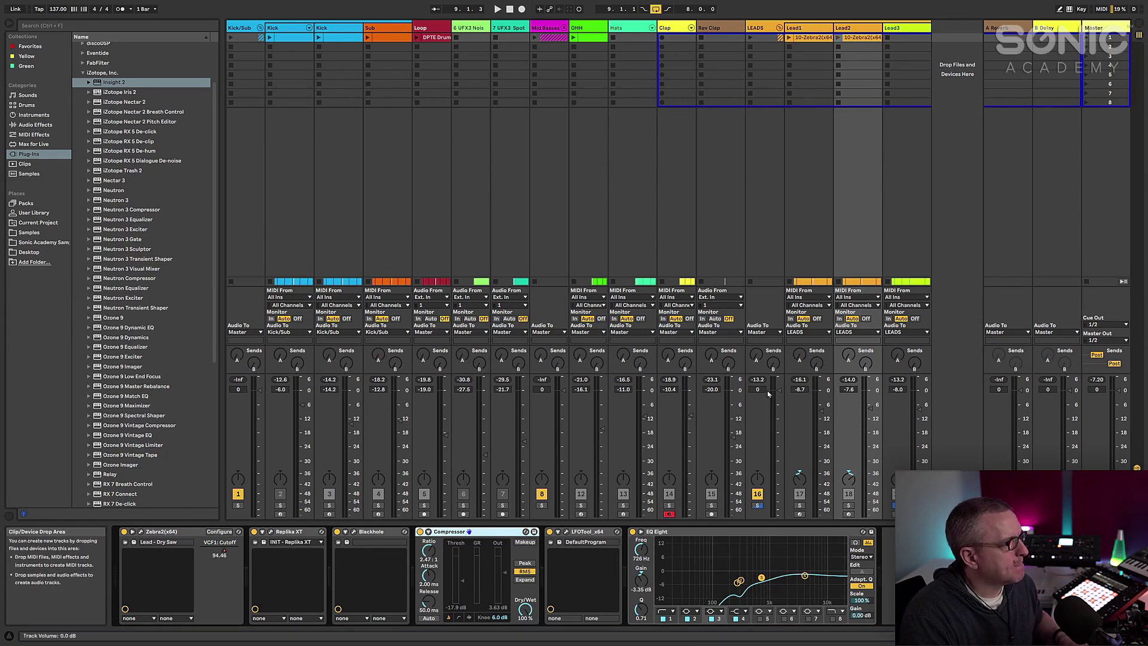
- Solo Lead1, show its device chain and play it
click(800, 506)
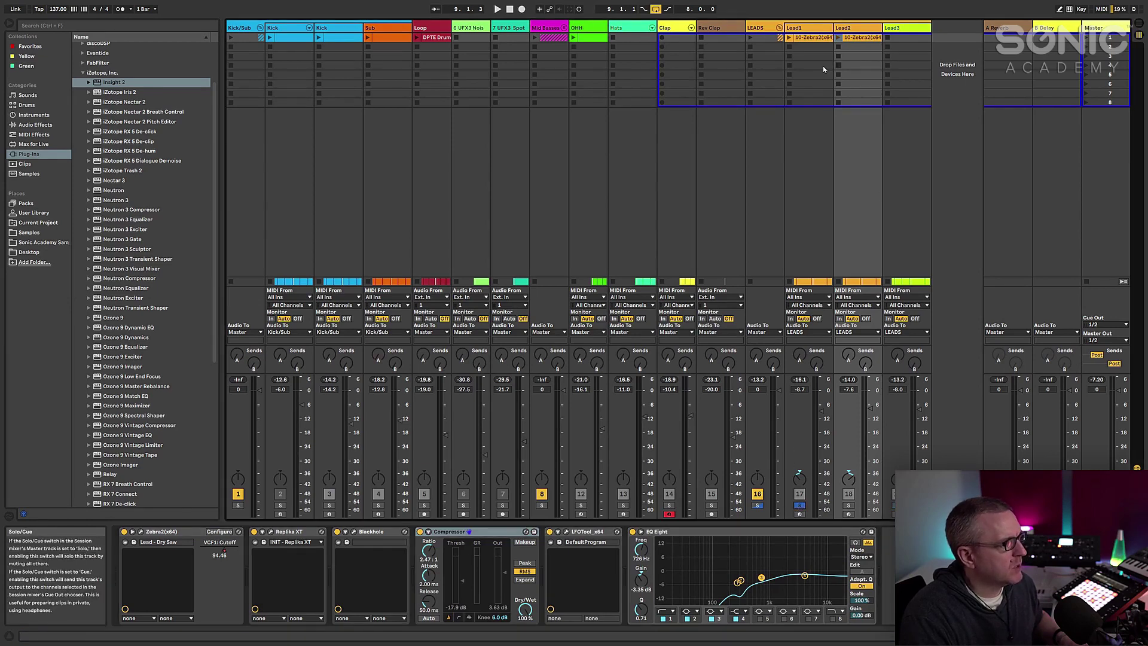
click(810, 28)
key(space)
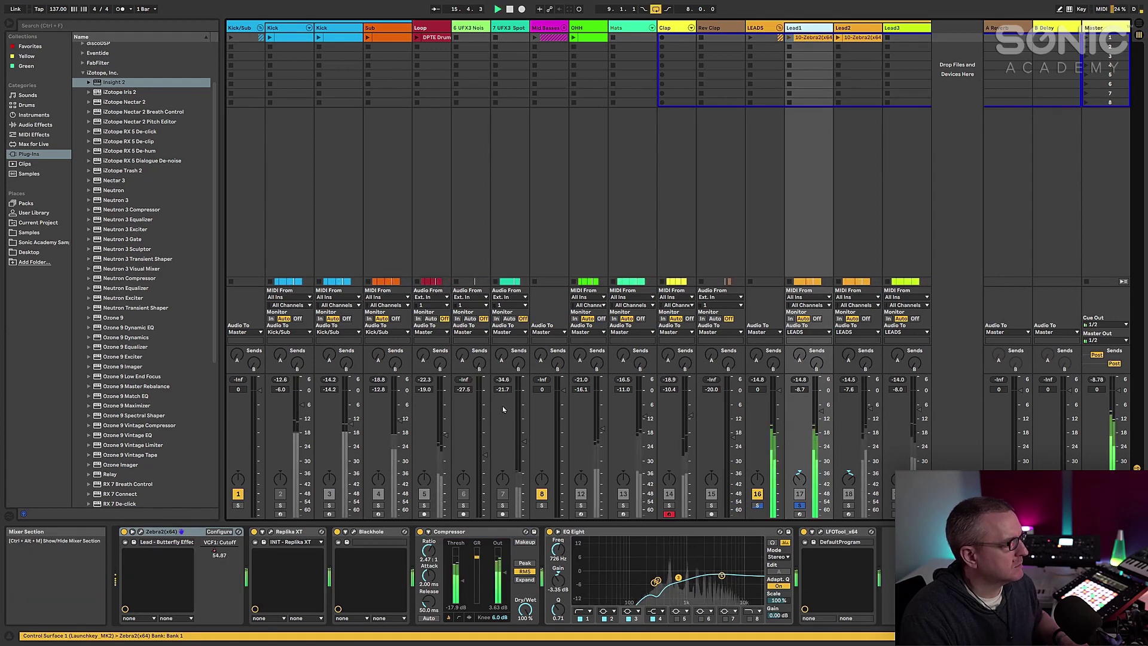
- Group Replika XT, Blackhole, Compressor and EQ Eight on Lead1 into one audio effect rack
click(290, 531)
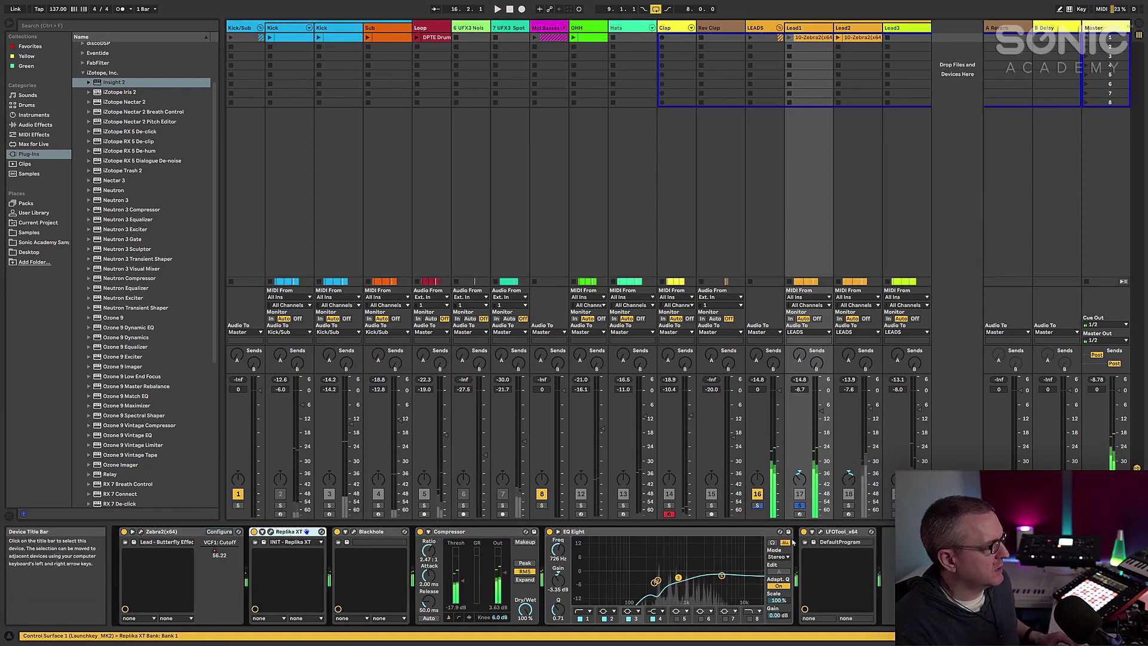
click(623, 538)
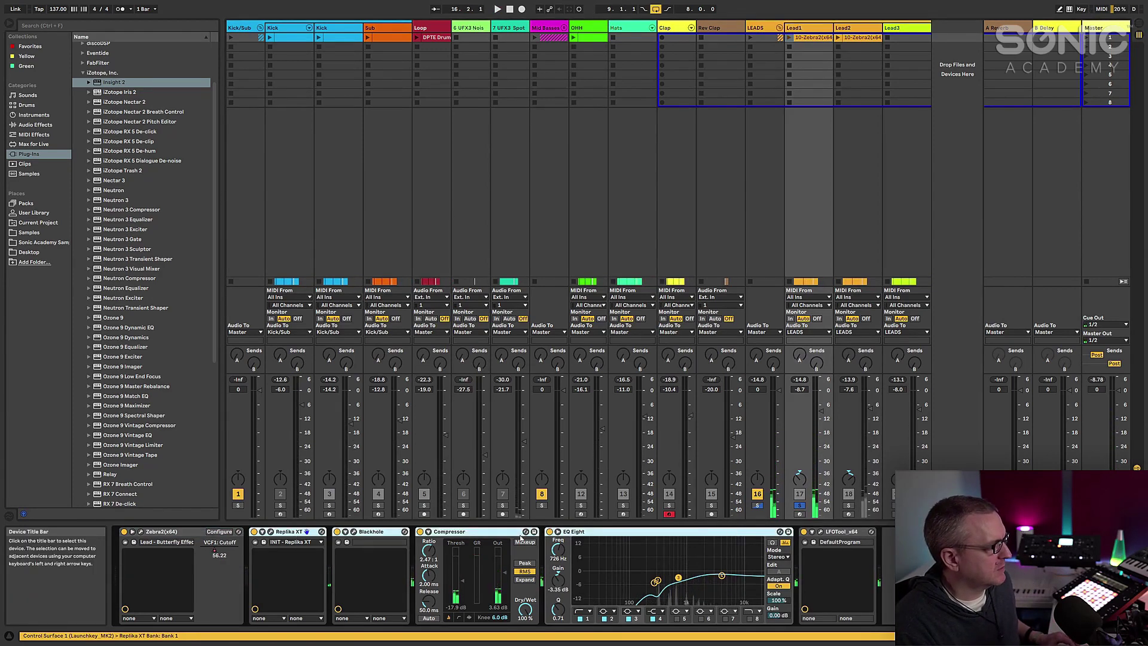
right_click(287, 532)
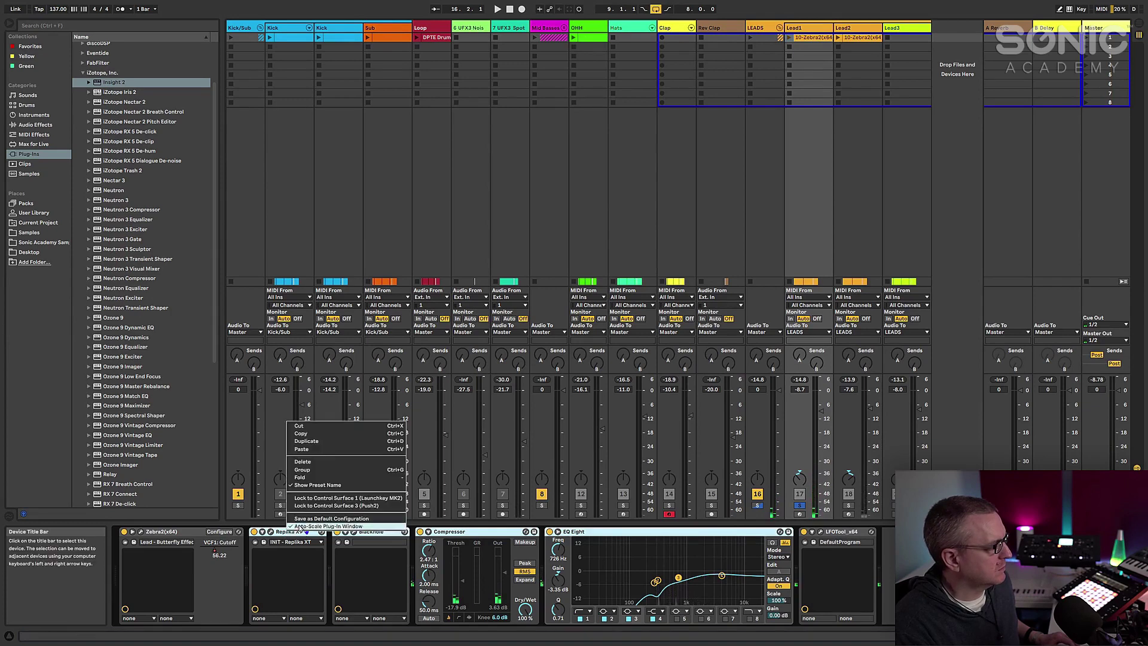
click(313, 471)
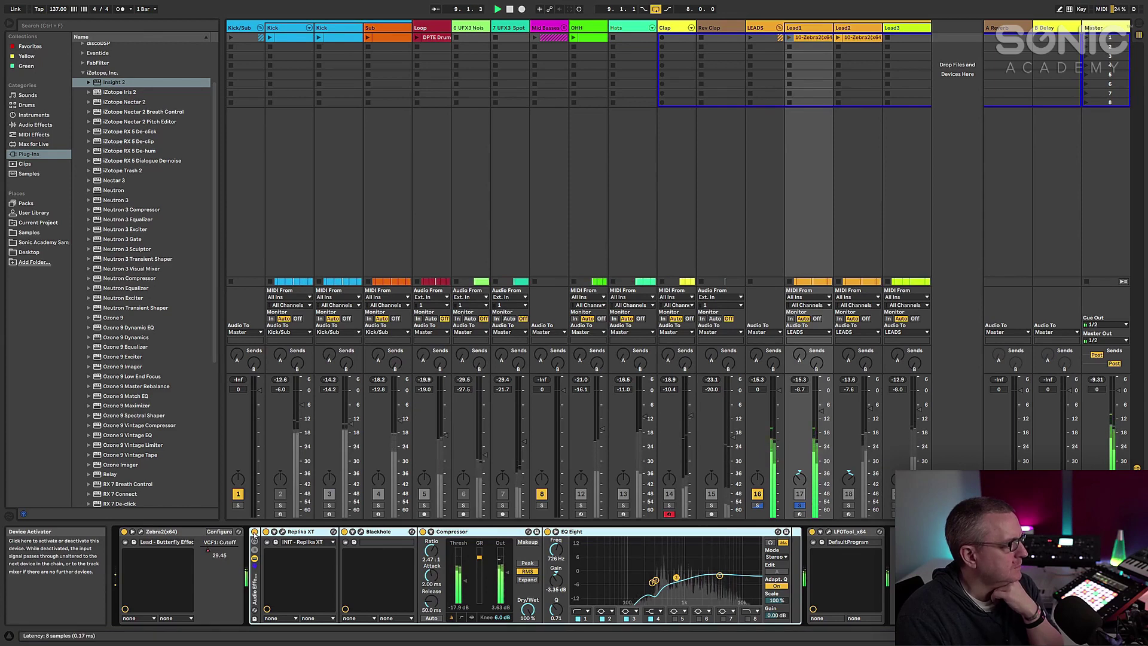
- Compare Lead1 with and without its effects by bypassing the rack during playback and switching it back on
click(254, 531)
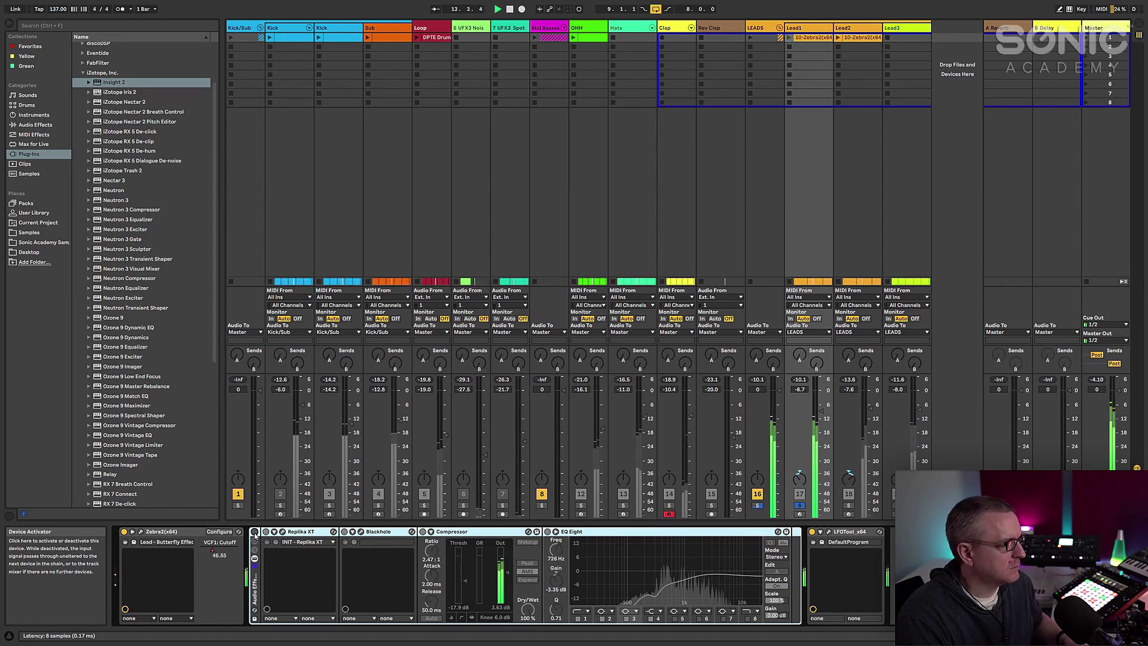
click(254, 532)
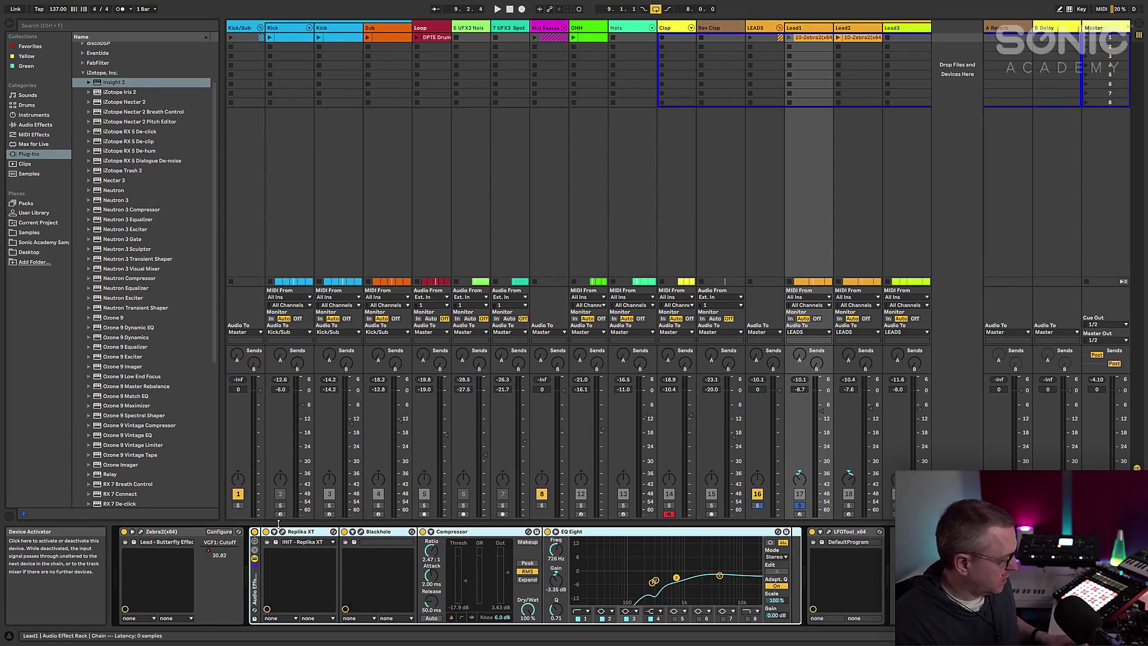
key(Tab)
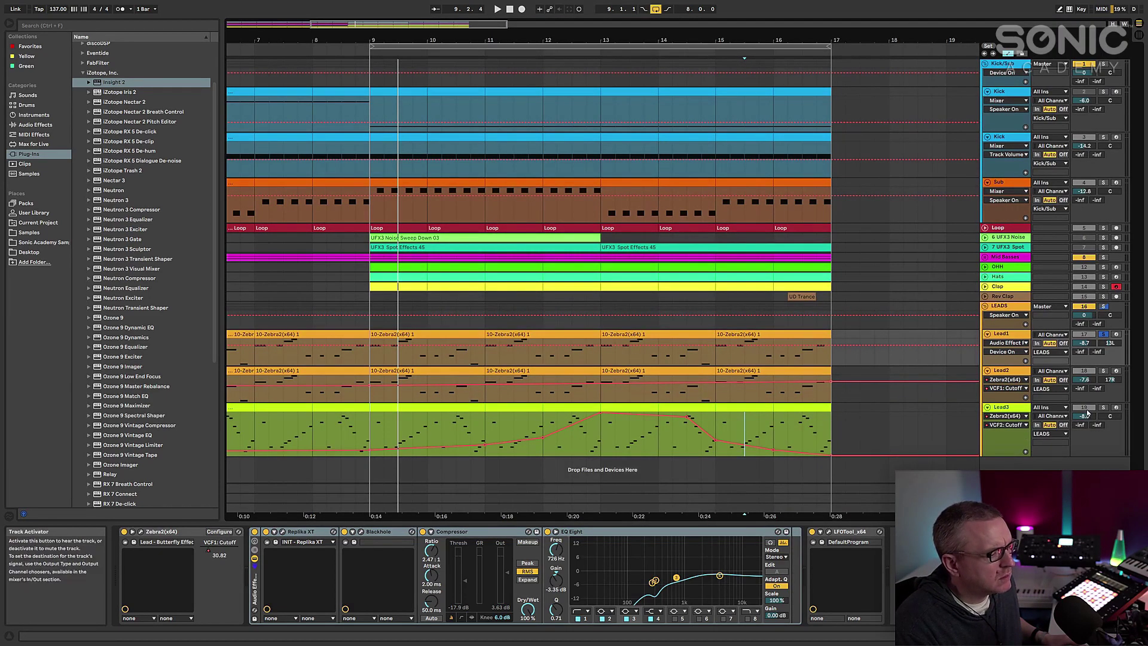
key(Tab)
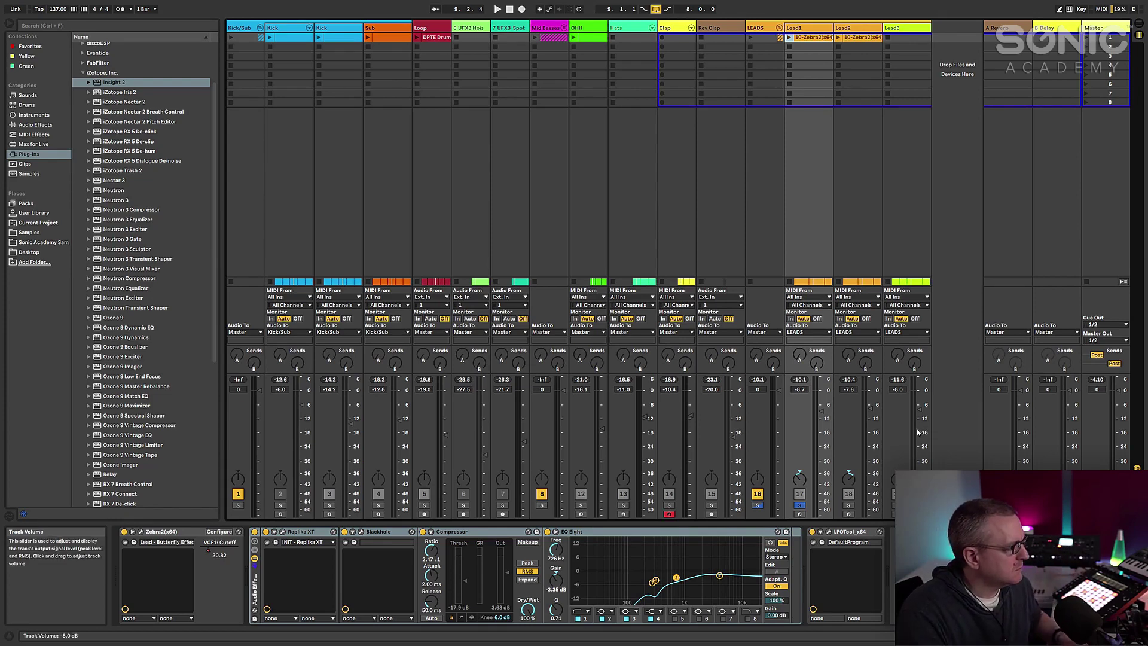
- On Lead2, move EQ Eight ahead of LFOTool and group Replika XT, Blackhole, Compressor and EQ Eight into one audio effect rack
key(space)
click(859, 34)
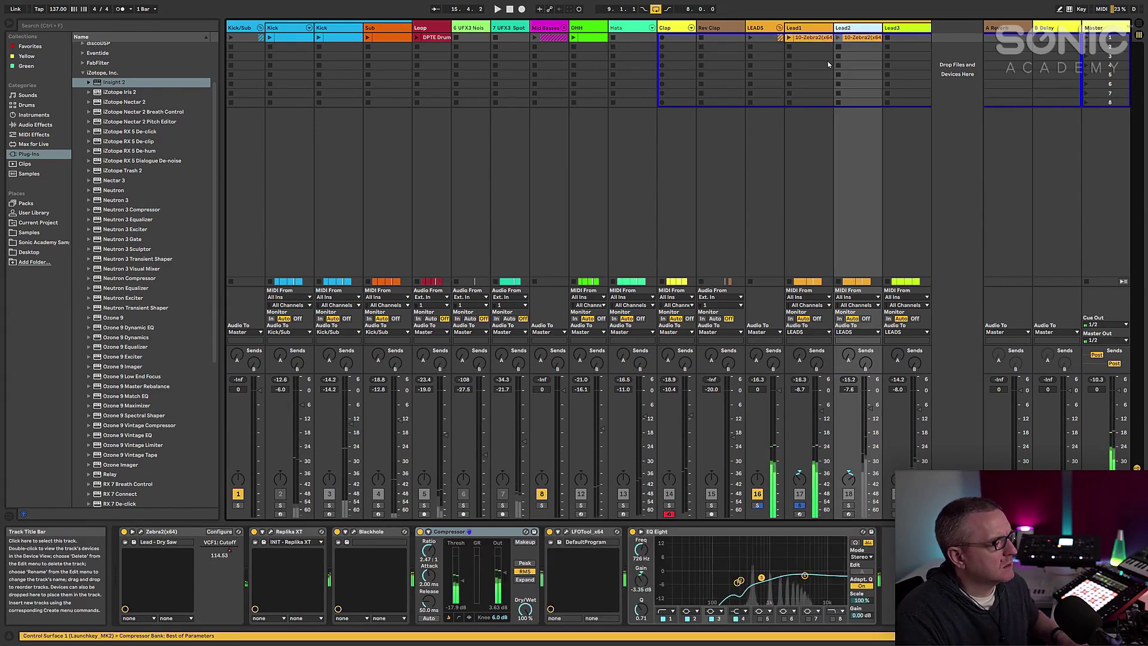
click(291, 532)
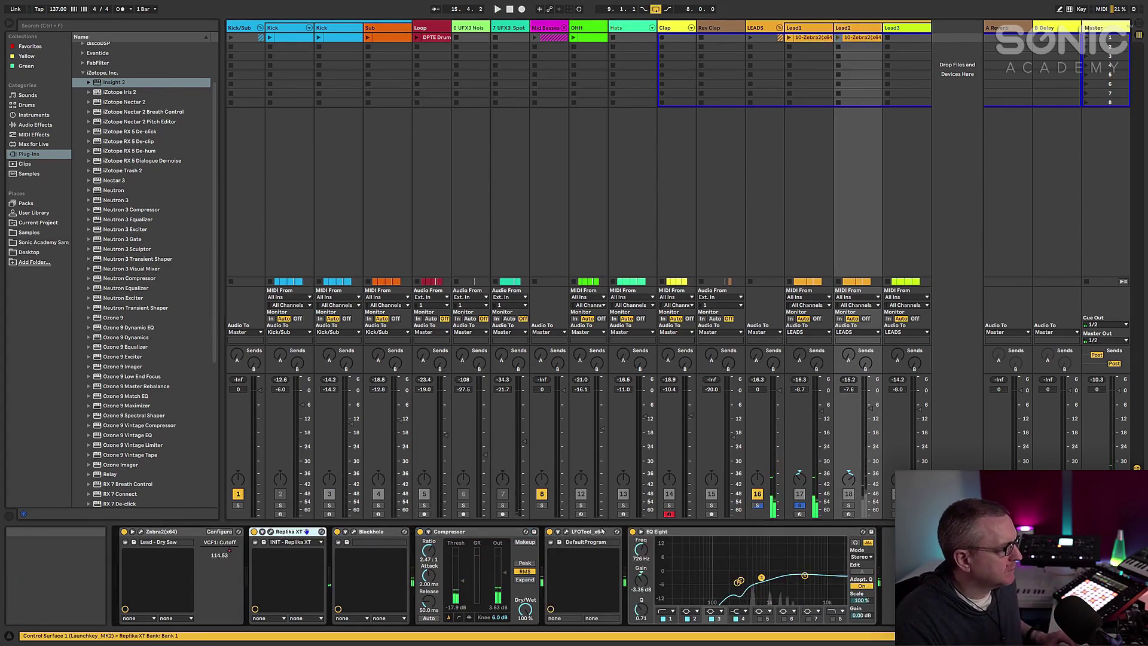
drag(692, 534, 550, 532)
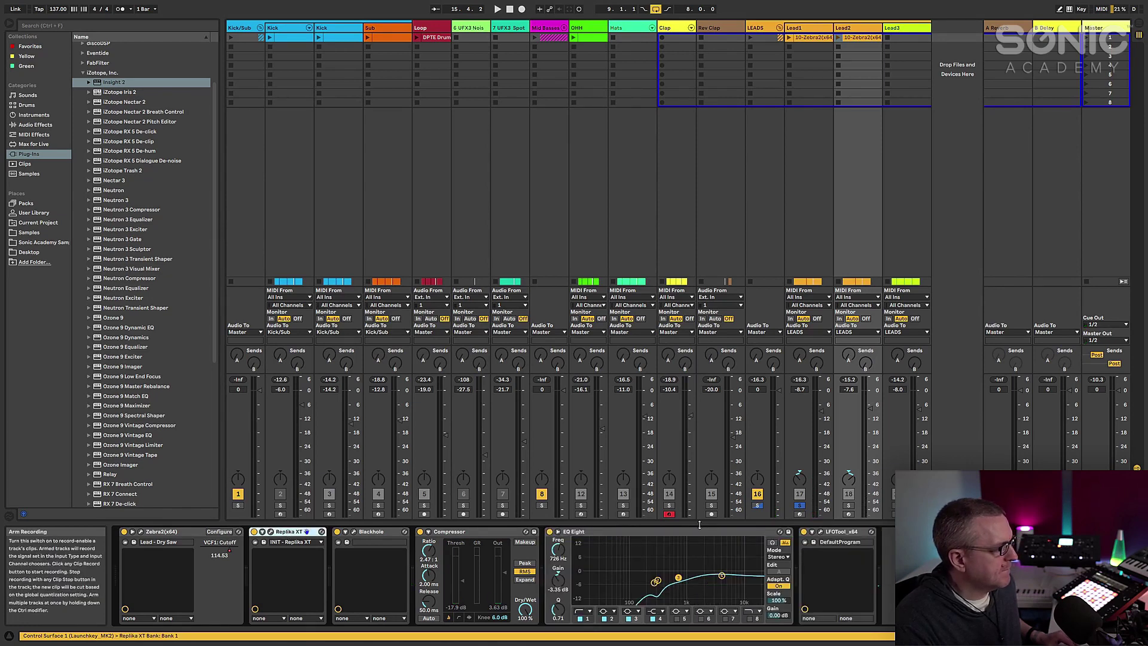
right_click(677, 531)
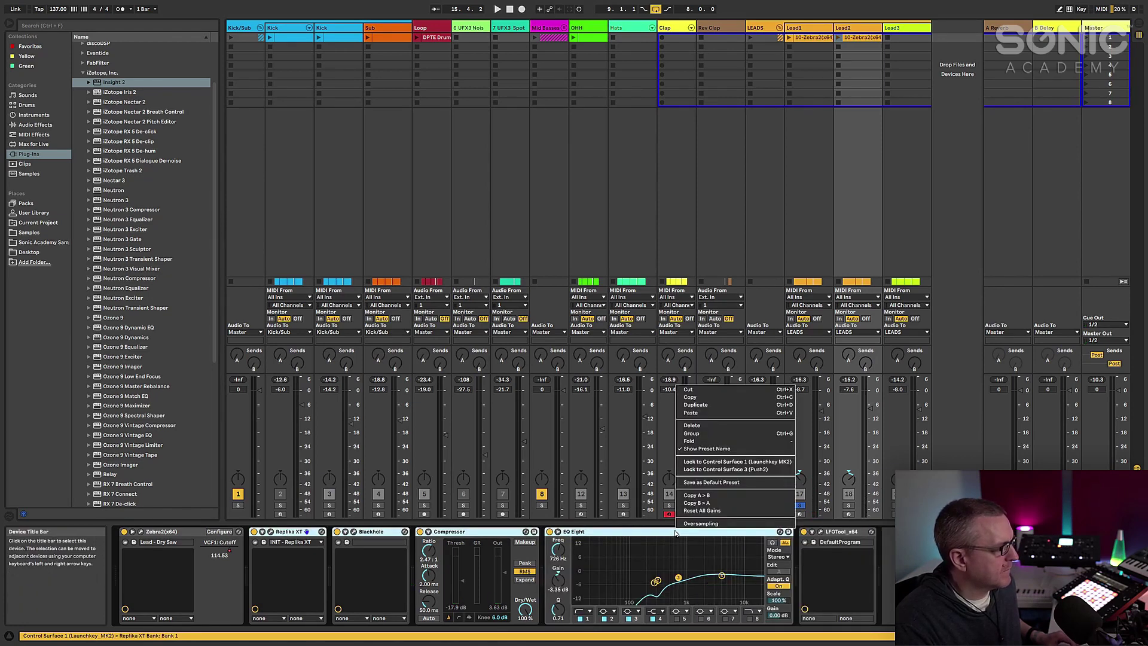
click(716, 434)
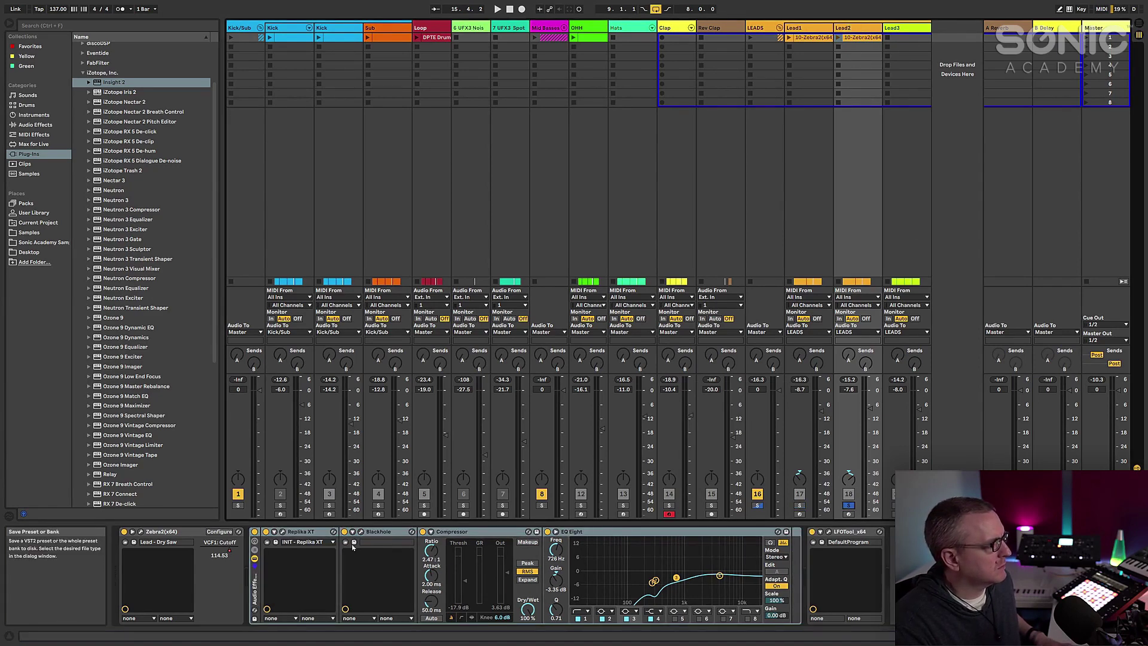
- Compare Lead2 with and without its effect rack during playback, leave the rack switched on and bring up Lead3's device chain
key(space)
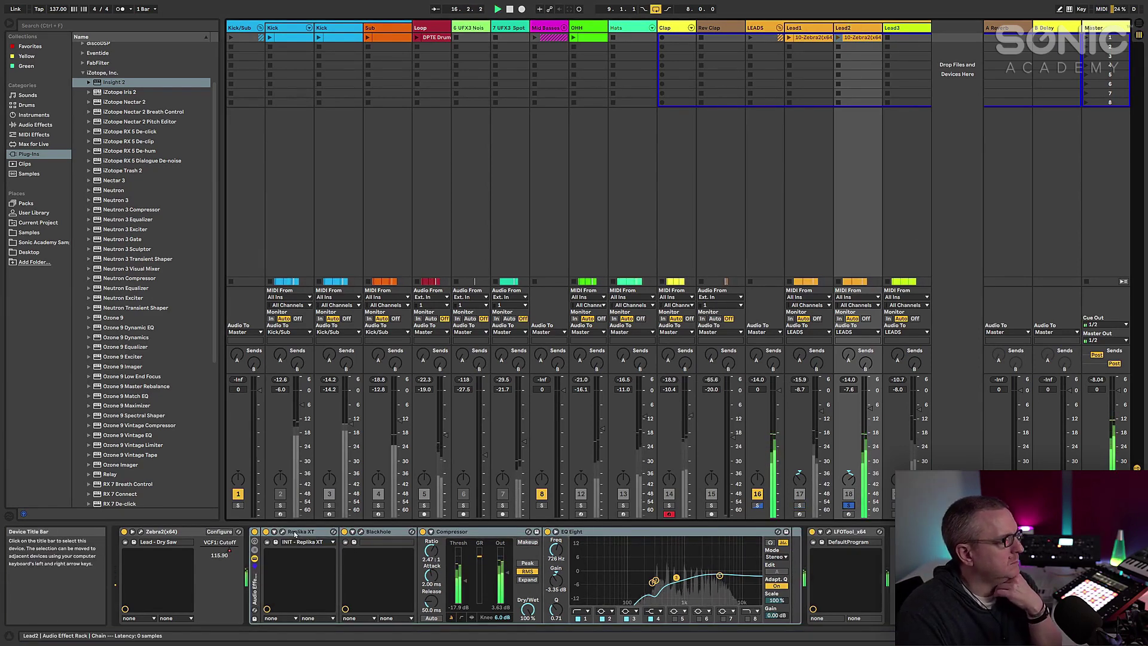
click(254, 533)
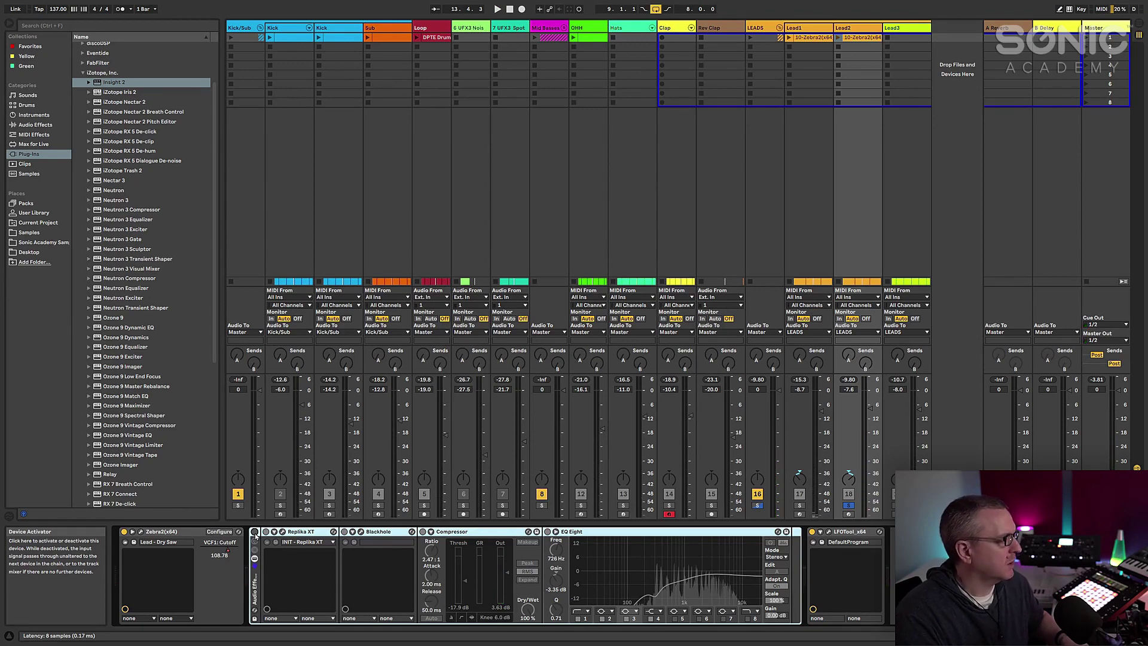
click(255, 531)
key(space)
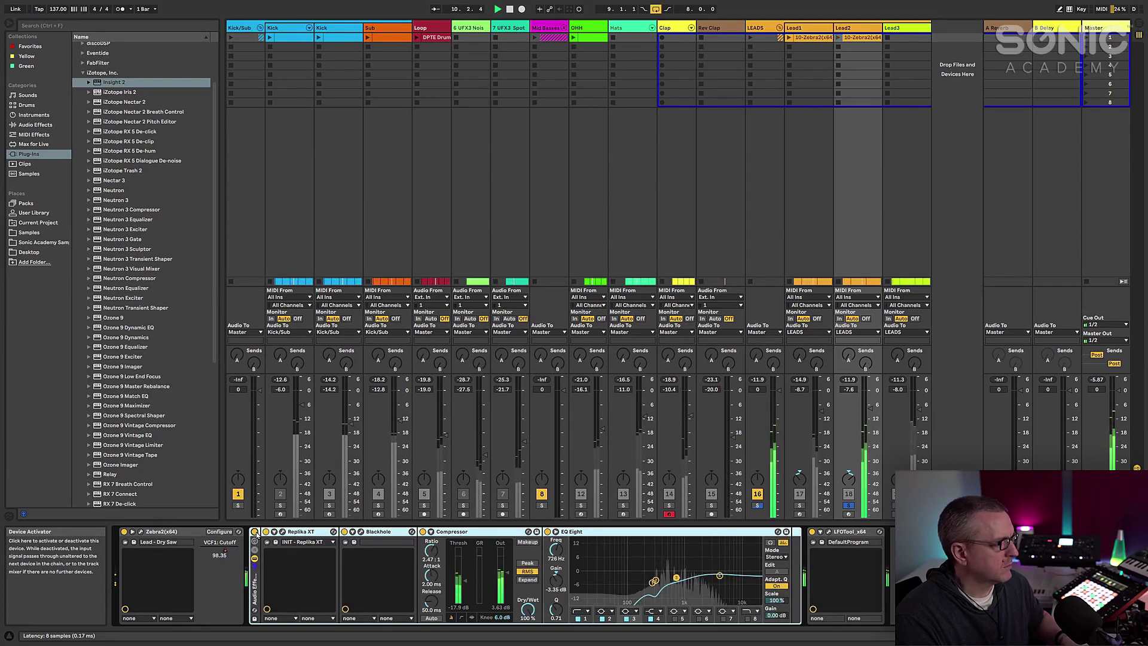
key(space)
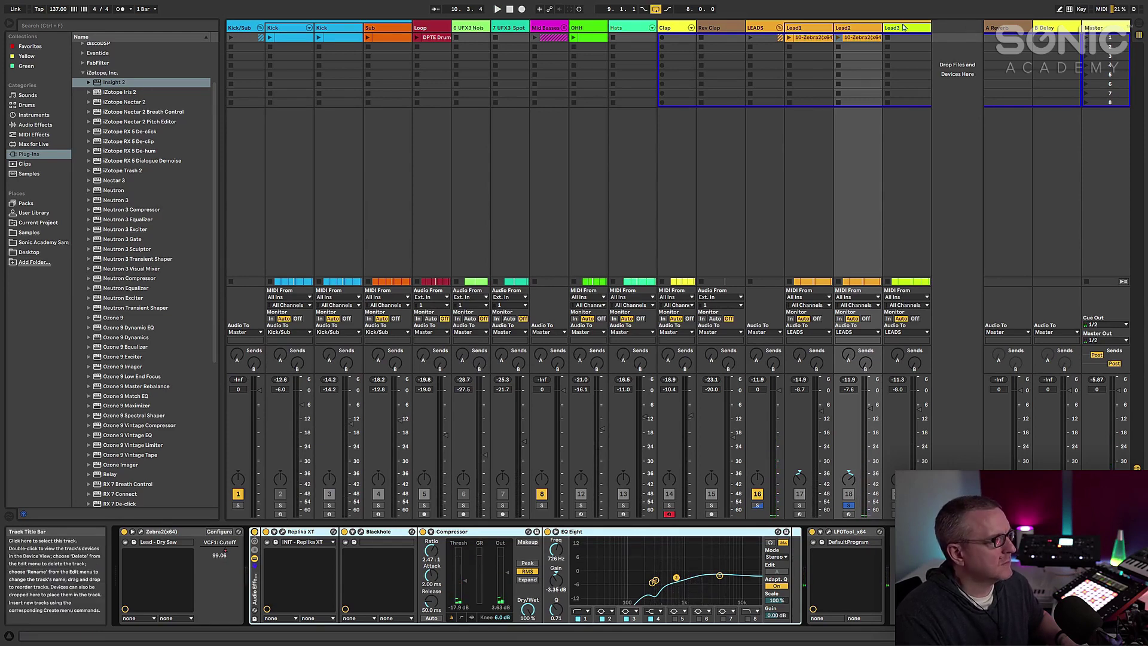
click(904, 28)
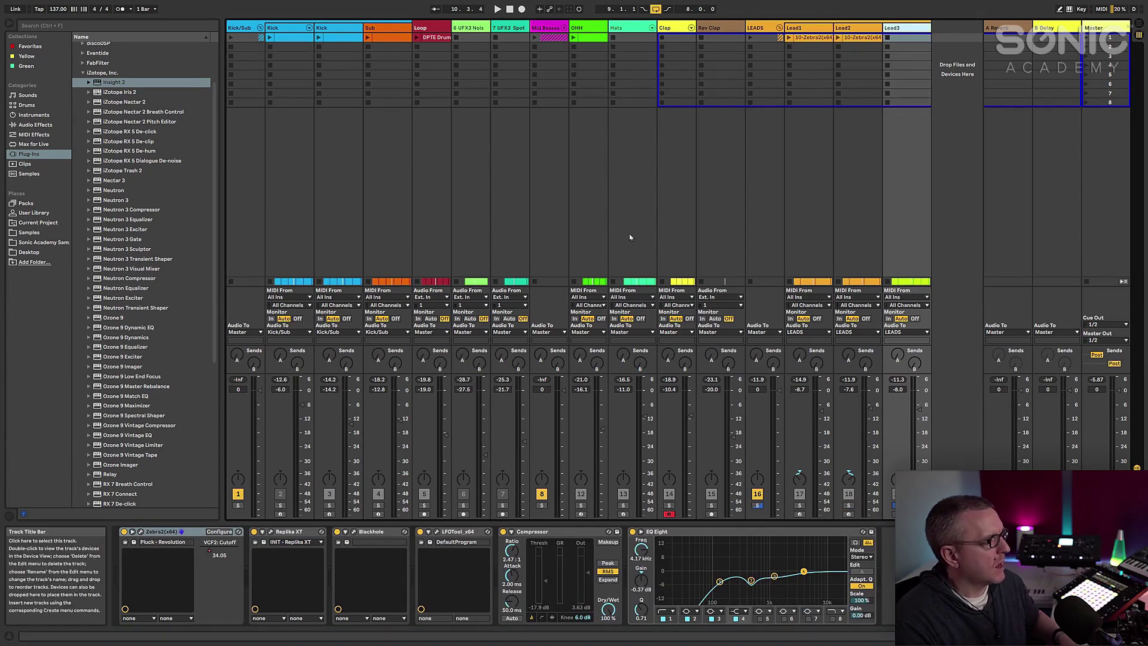
click(295, 532)
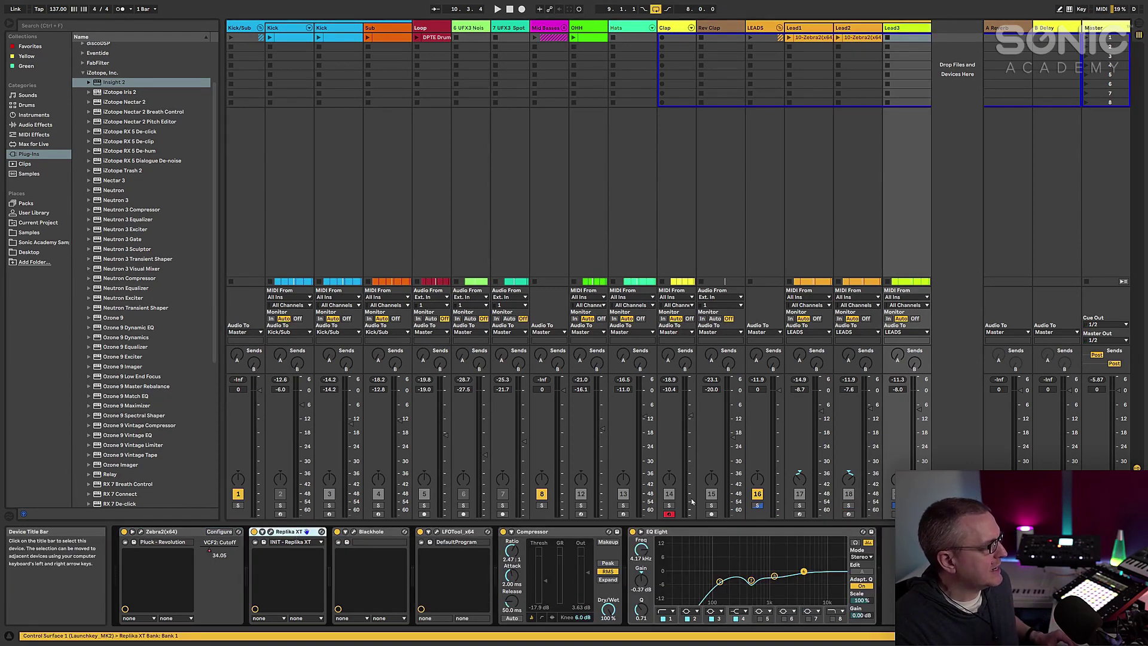
click(735, 531)
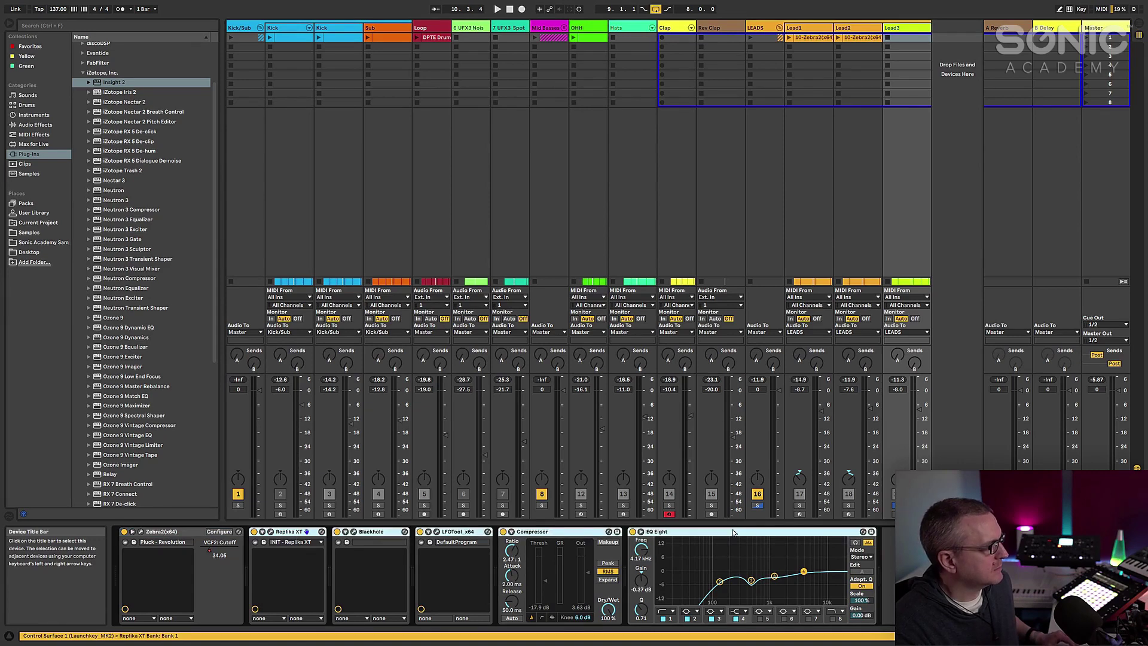
right_click(734, 531)
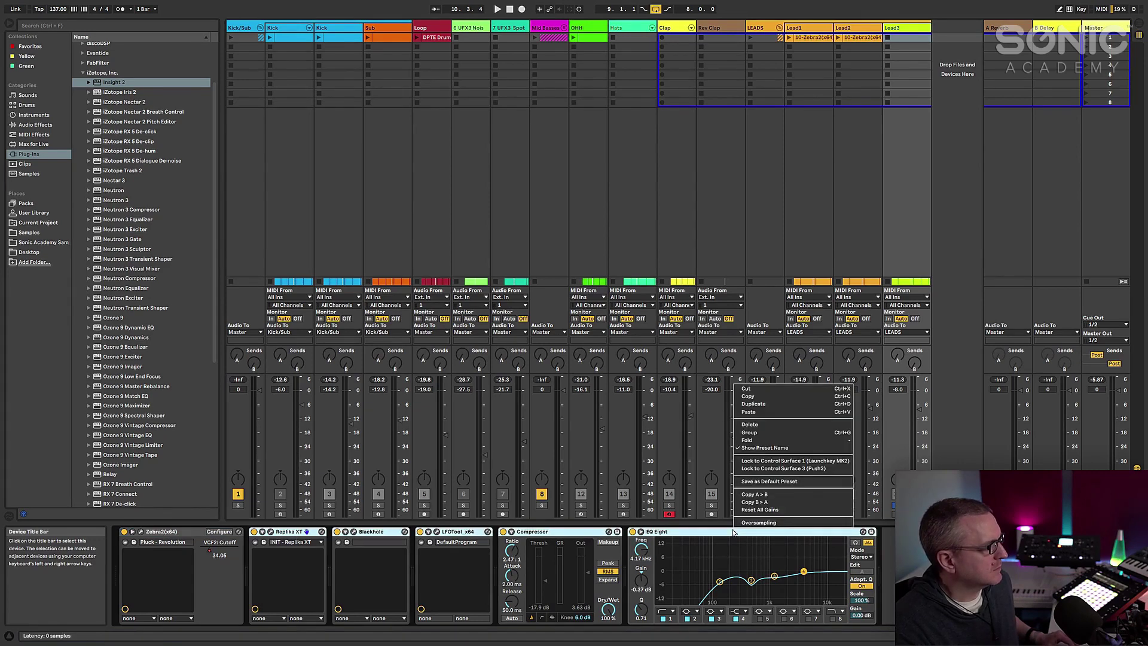
click(757, 433)
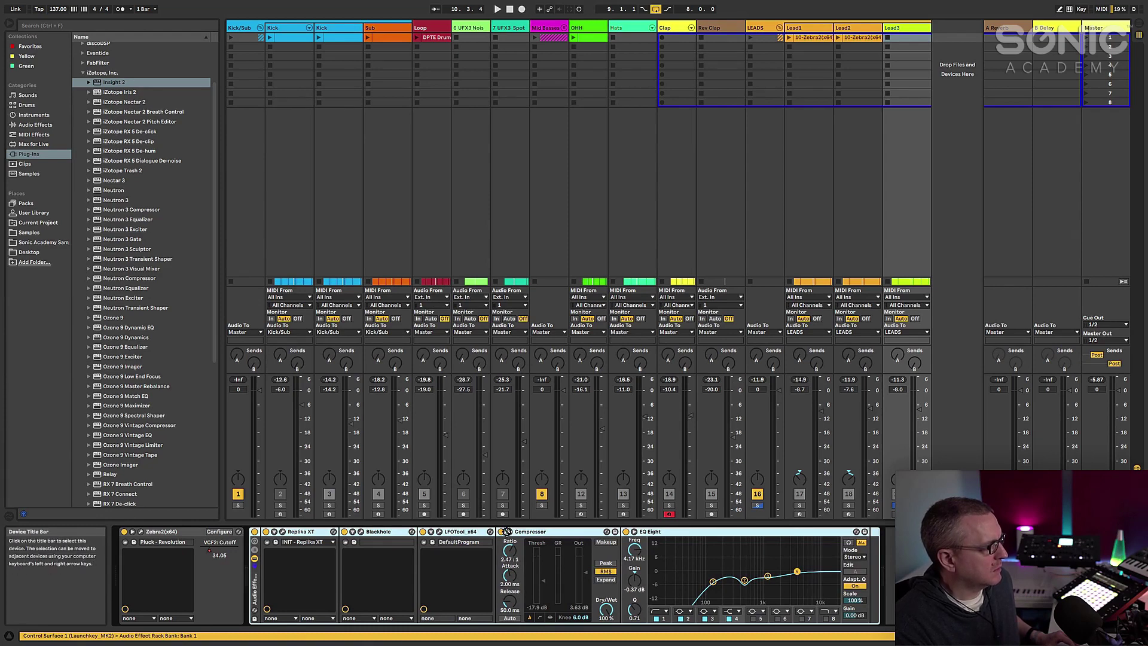
drag(493, 531, 798, 542)
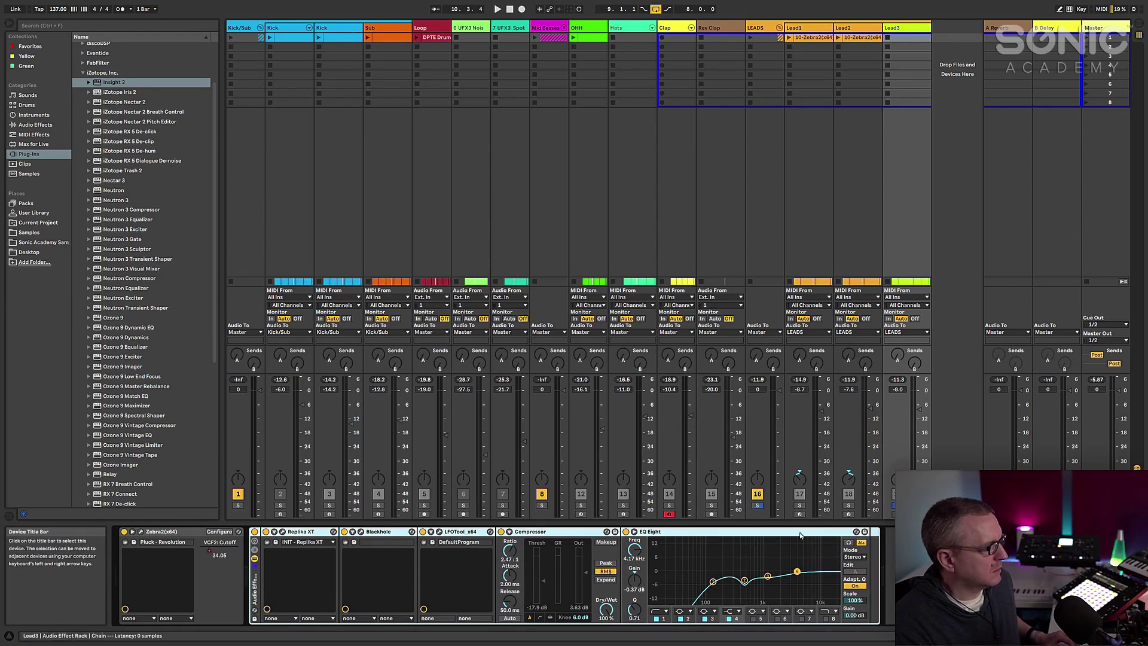
key(ctrl+z)
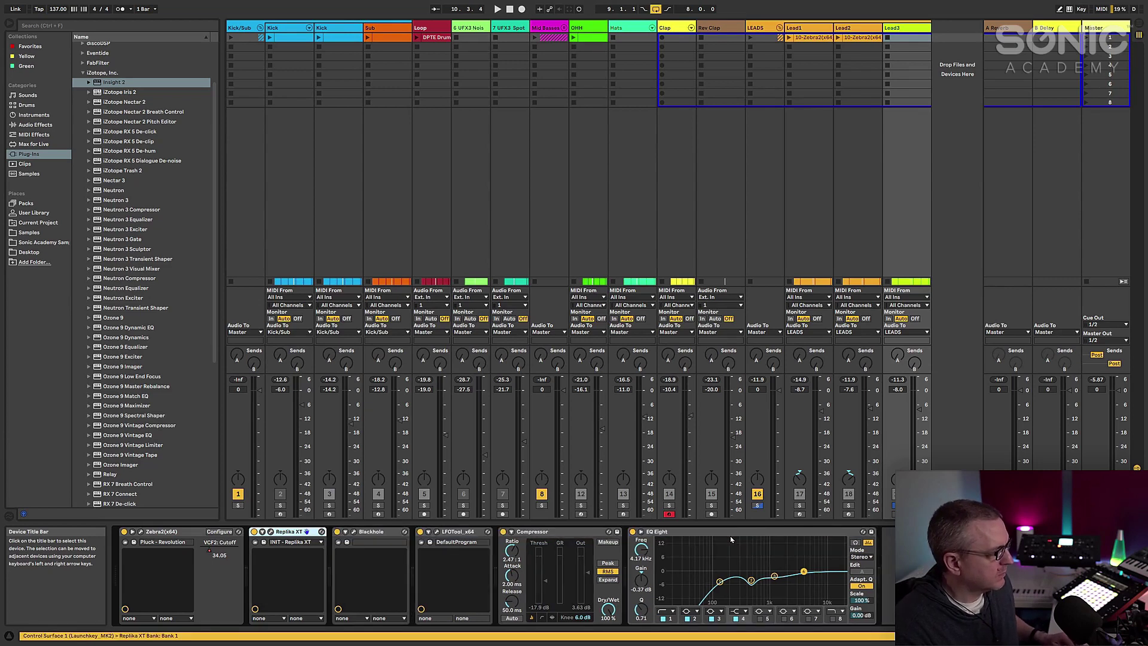
- Move LFOTool to the end of Lead3's chain and group Replika XT, Blackhole, Compressor and EQ Eight into one audio effect rack
click(456, 532)
drag(456, 532, 832, 532)
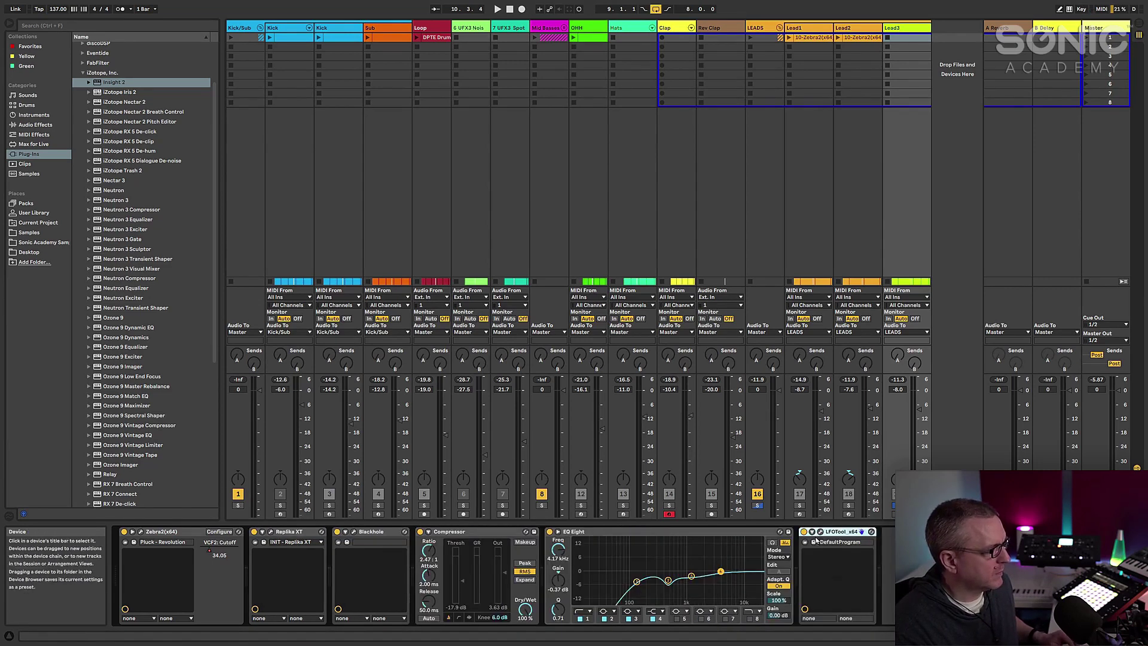
click(700, 531)
shift+click(293, 532)
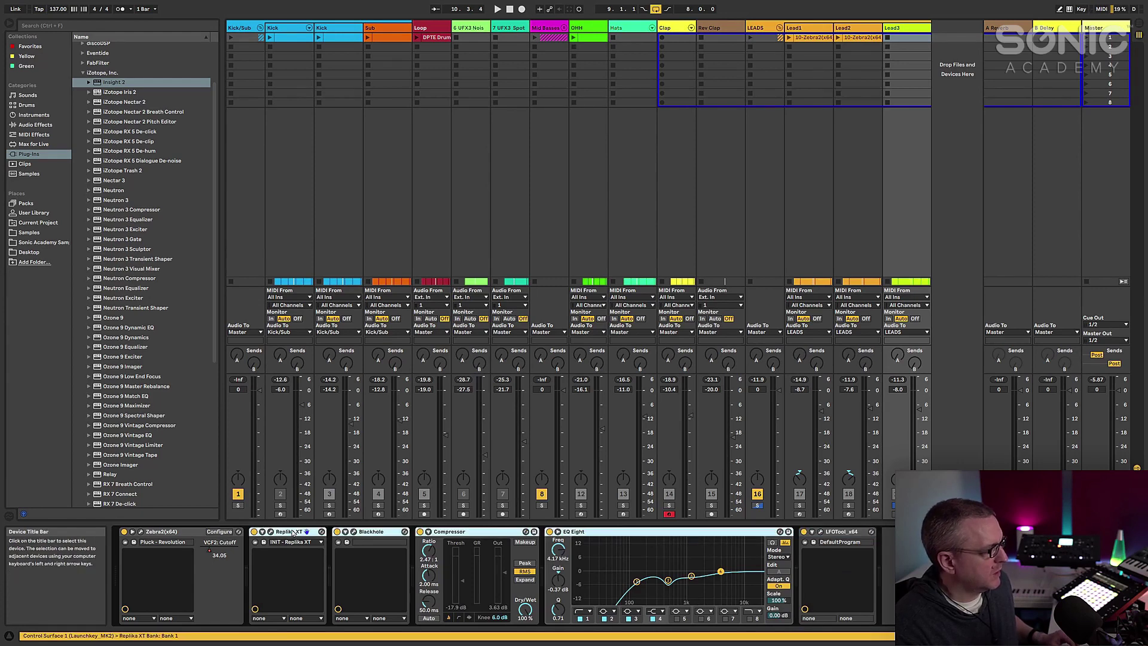
right_click(293, 531)
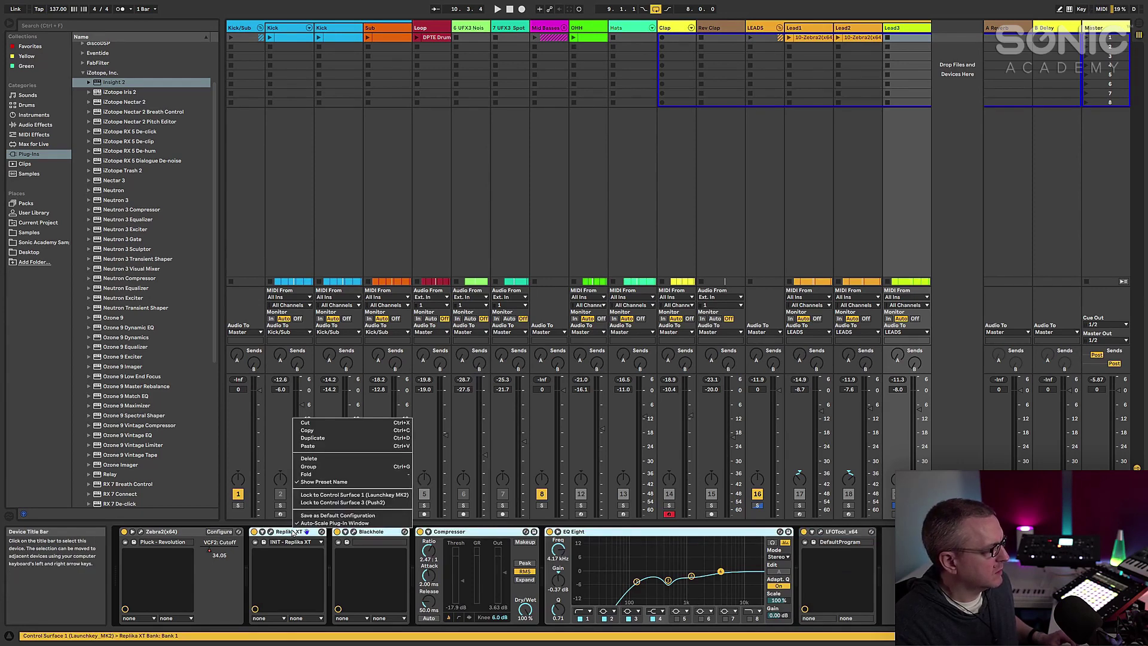
click(321, 466)
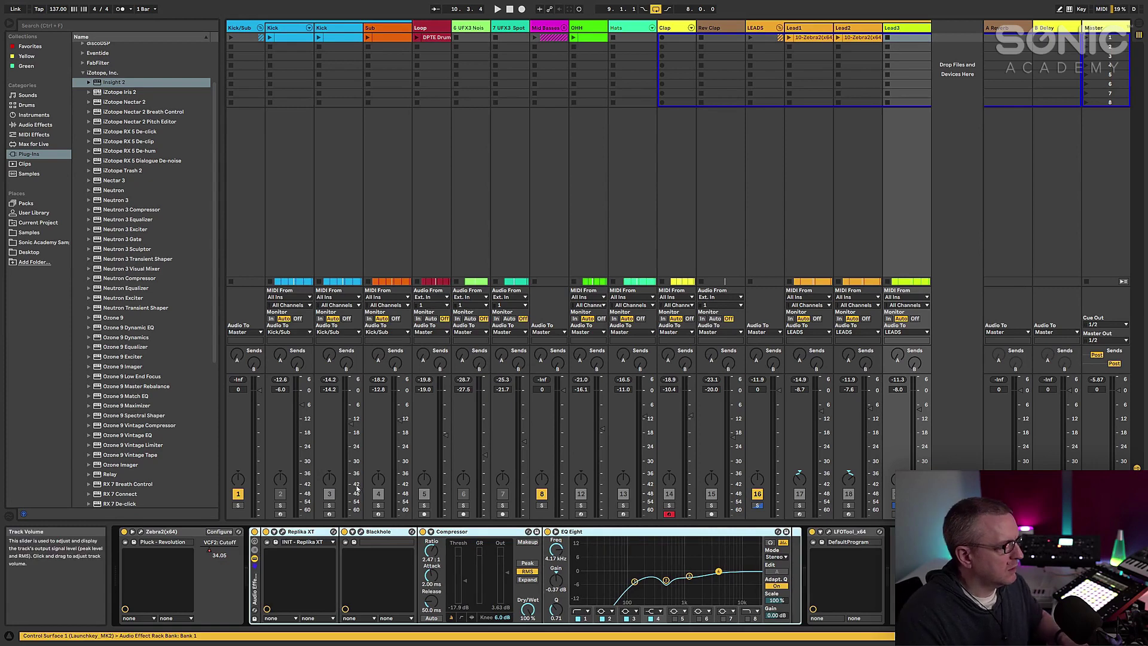
- Play Lead3 and bypass its effect rack to hear the sound without the added effects
key(space)
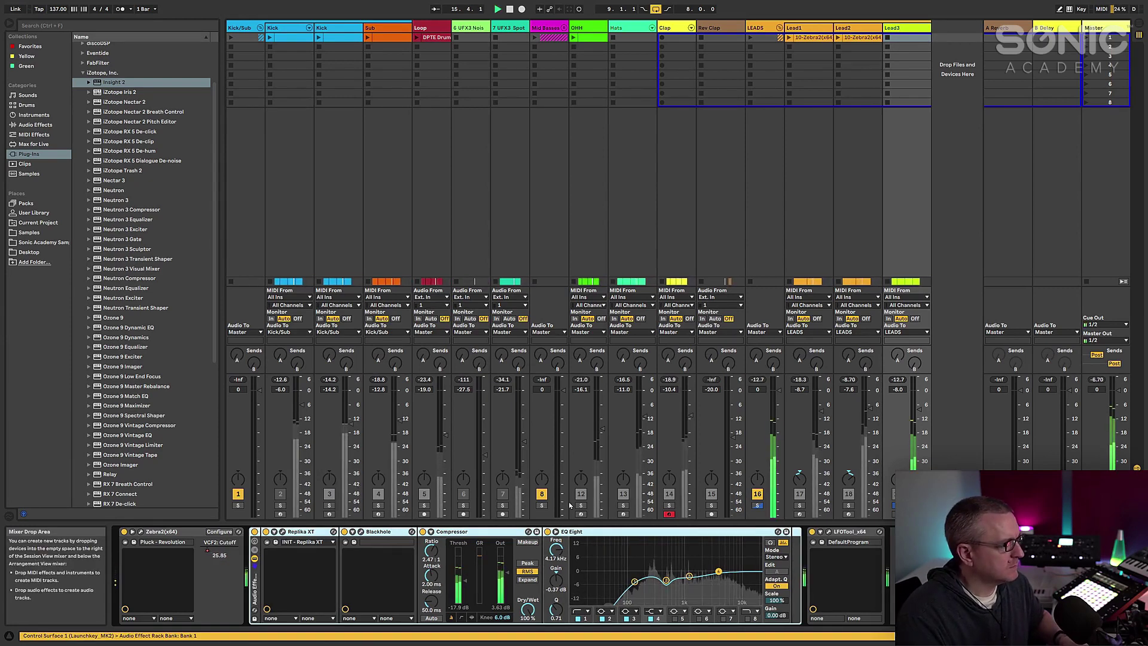
click(254, 532)
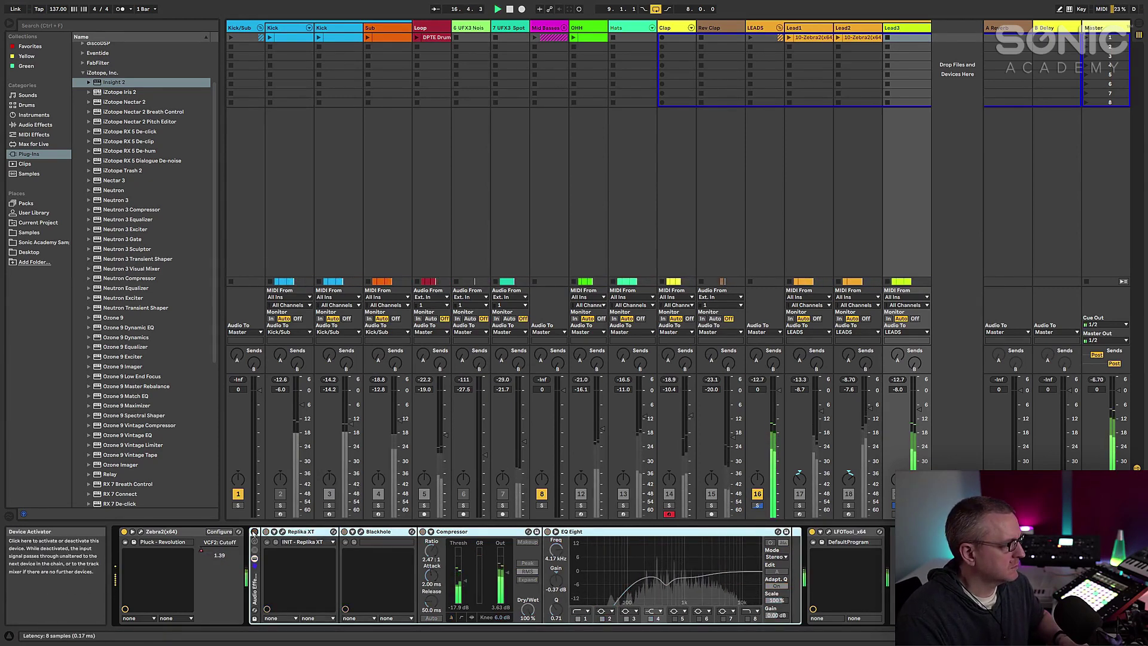
click(254, 532)
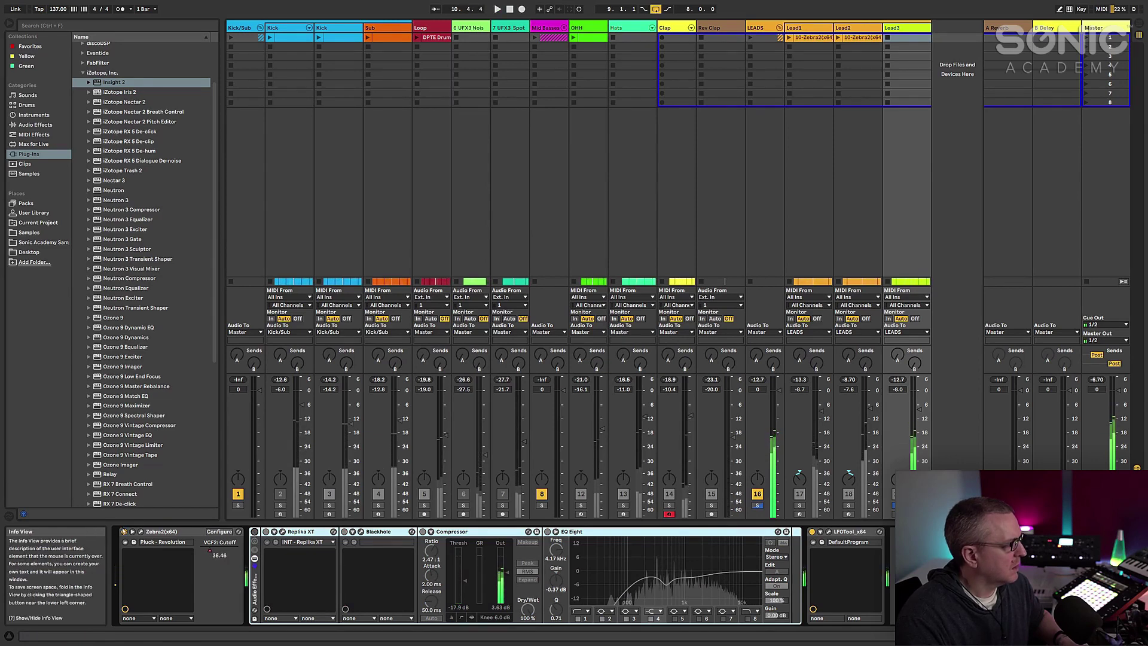
- Open the Zebra2 synth on Lead3 and examine its internal Shaper 3 and Compressor 1 effects
click(141, 532)
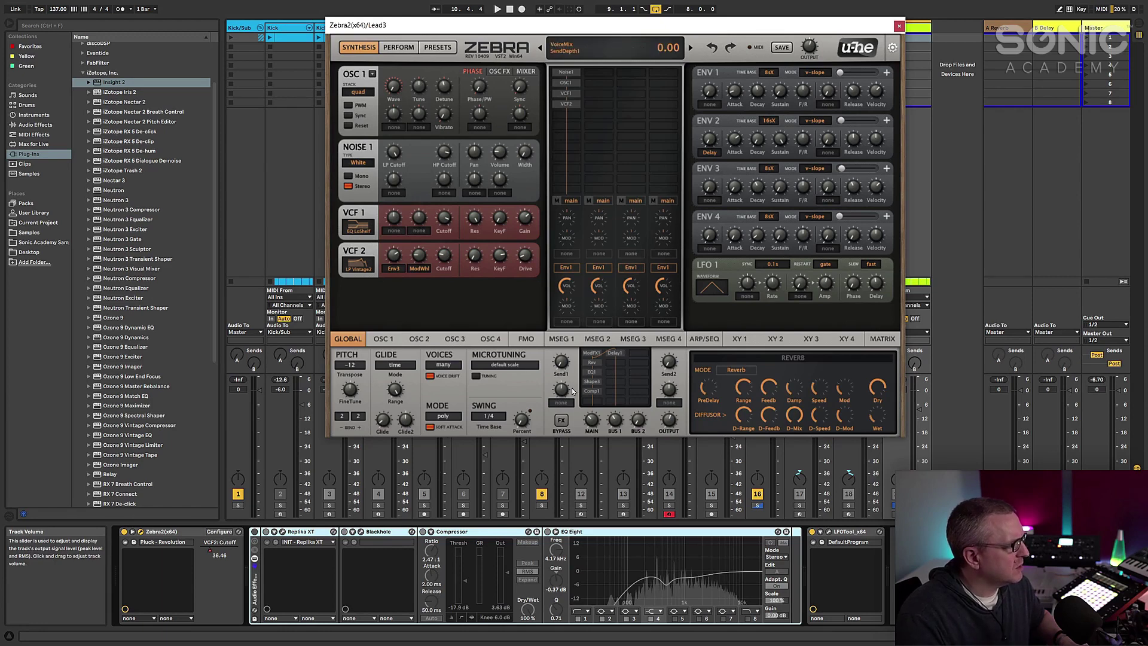
click(592, 382)
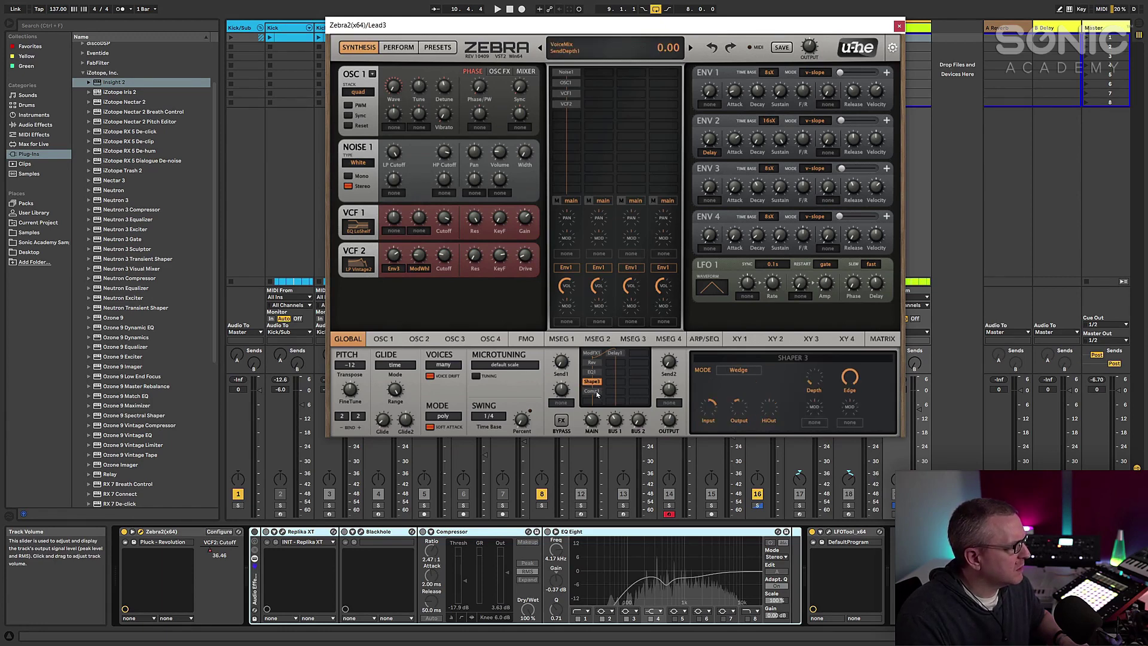
click(591, 392)
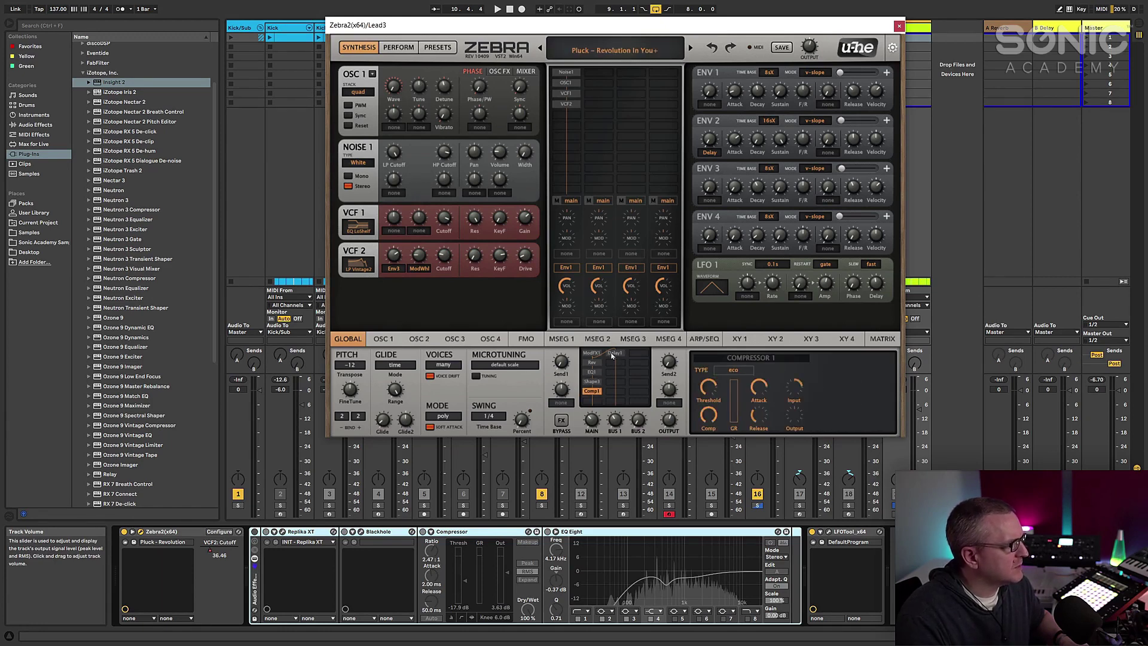
- Play Lead3 with its rack bypassed, switch the rack back on during playback and close the Zebra2 window
key(space)
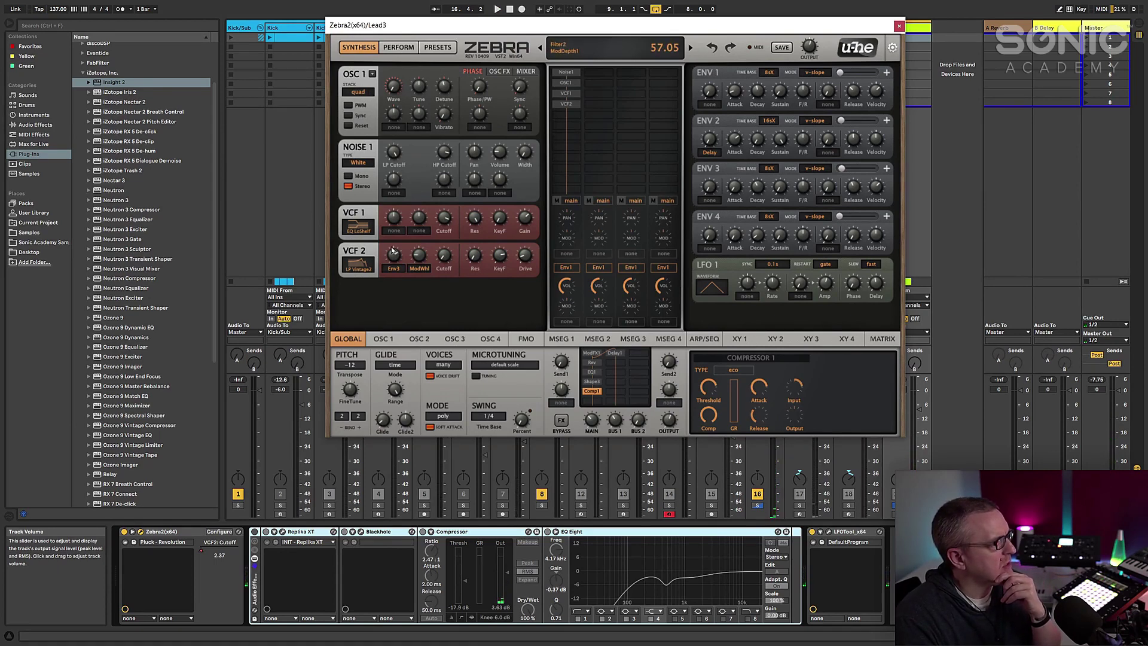
key(space)
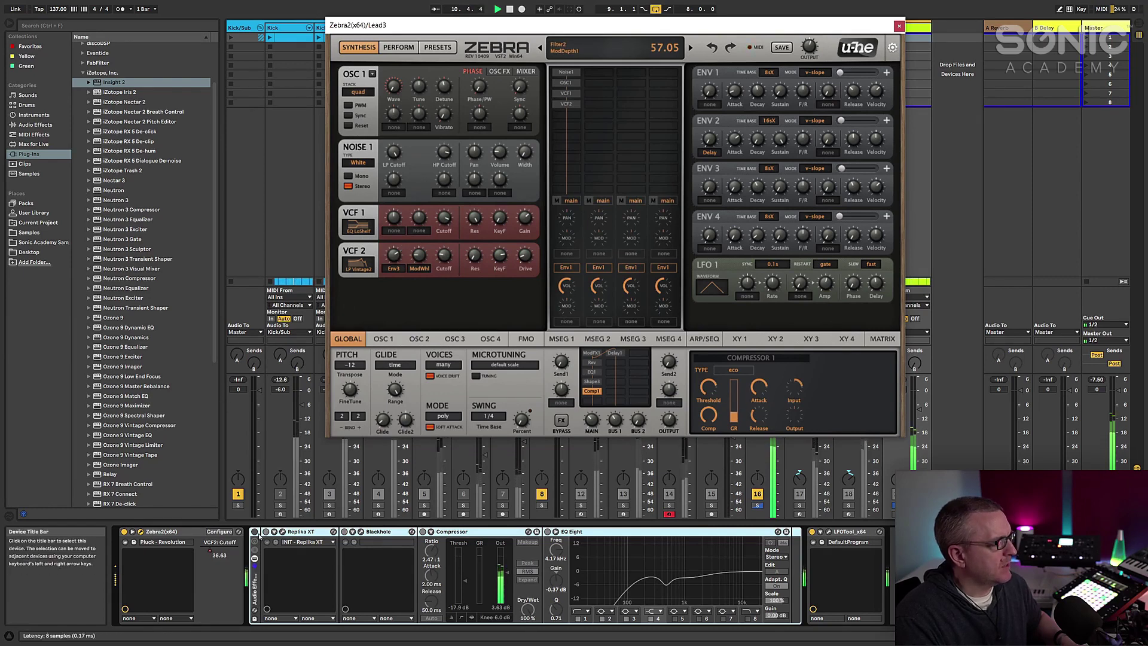
click(255, 531)
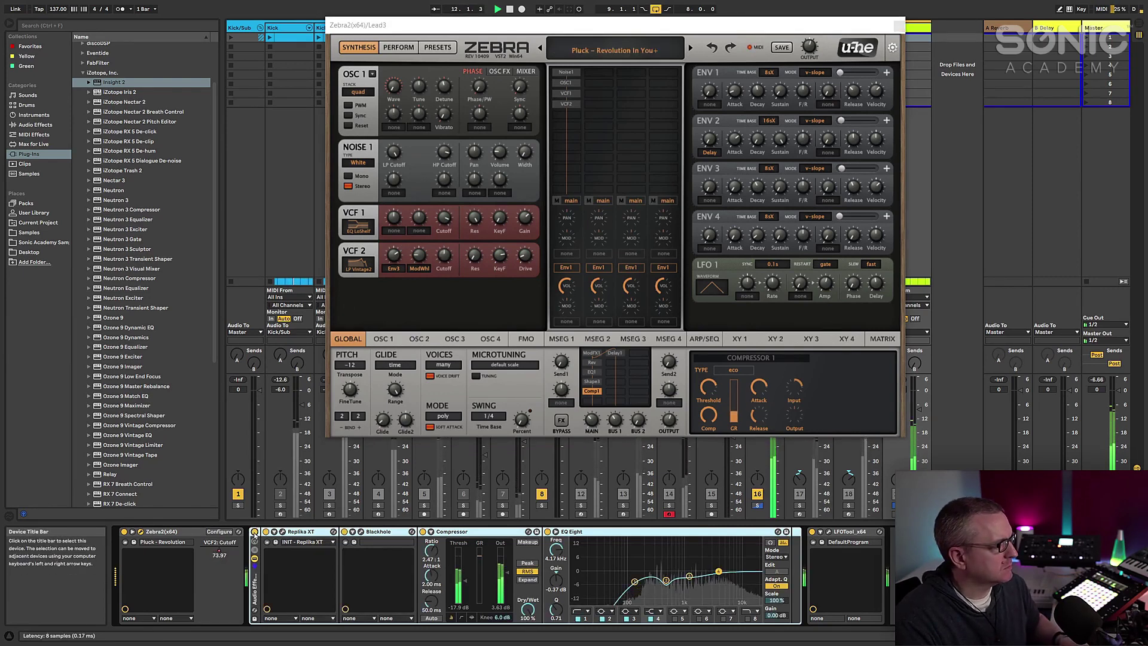
click(894, 25)
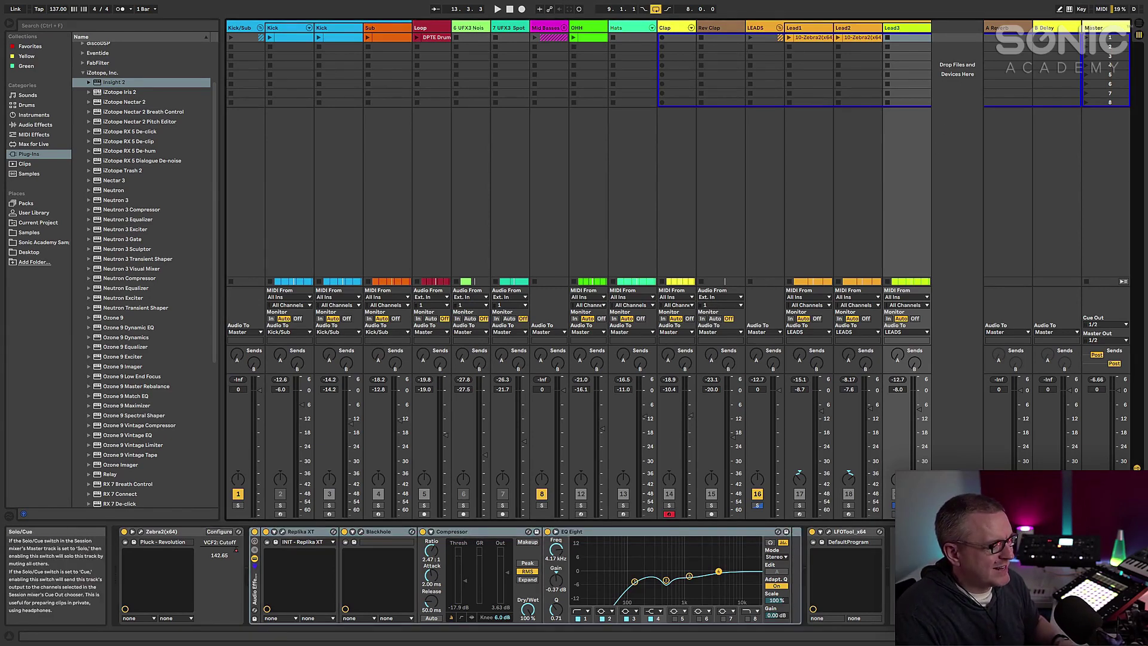
- Solo the LEADS group to play all three leads together, and unsolo it to hear them in the full track
click(757, 505)
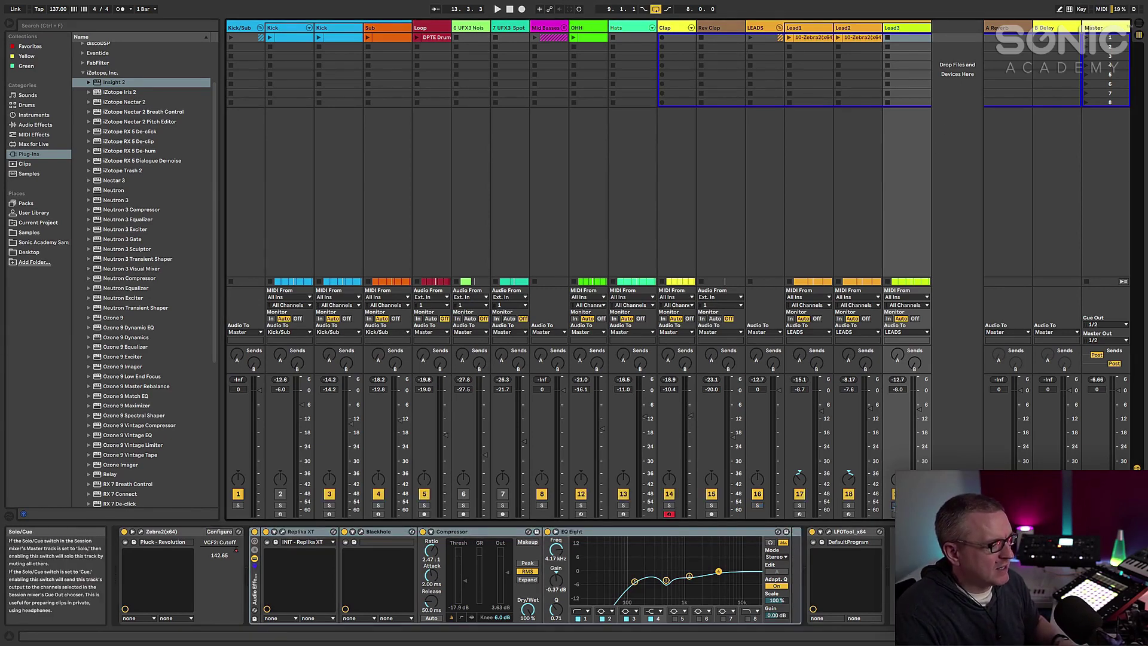
click(757, 505)
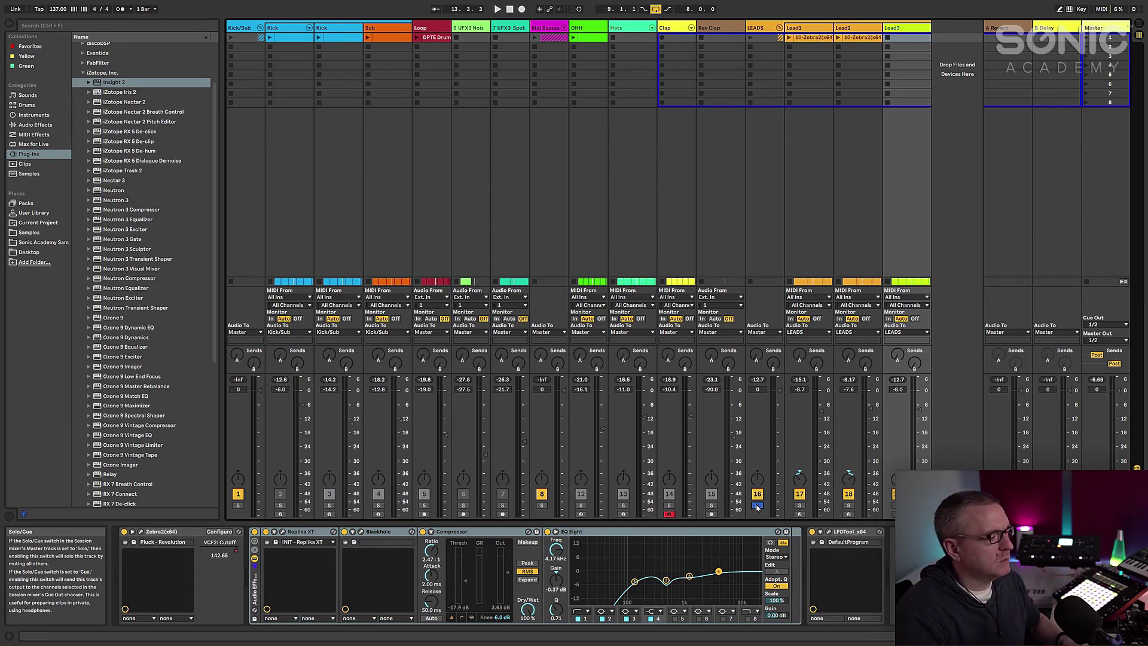
key(space)
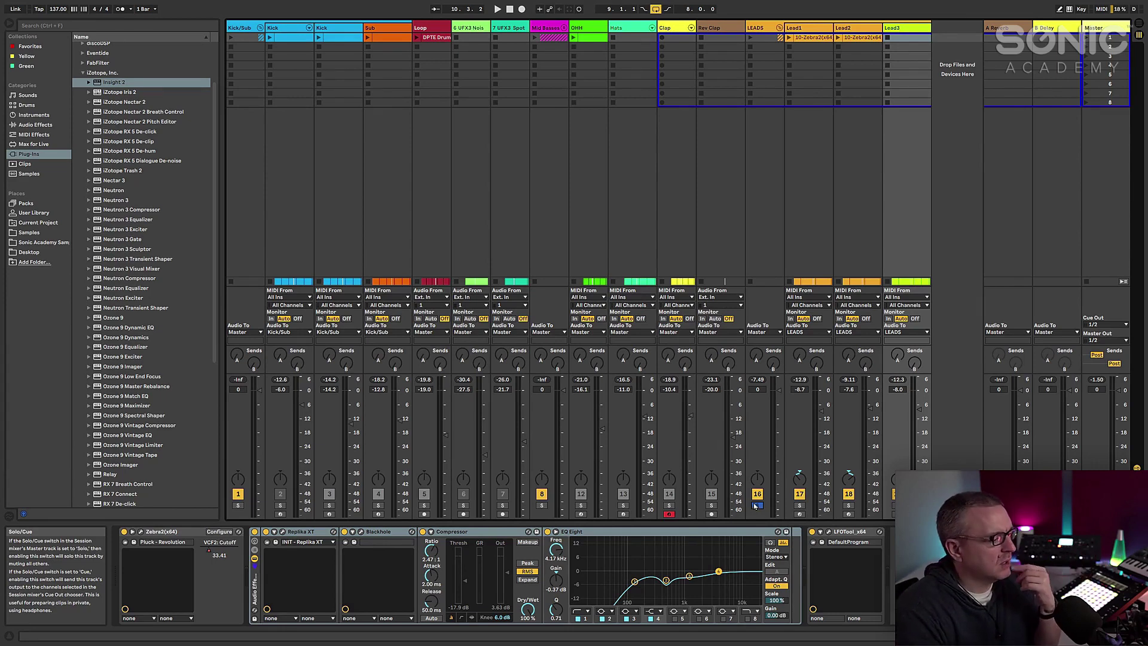
key(space)
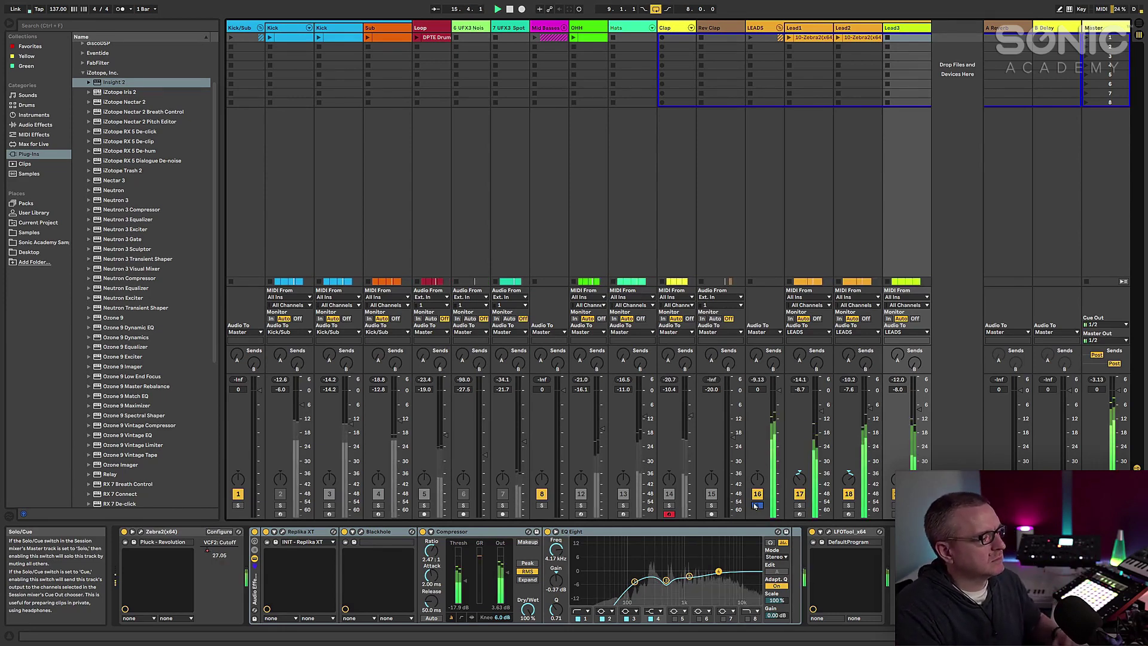
click(756, 507)
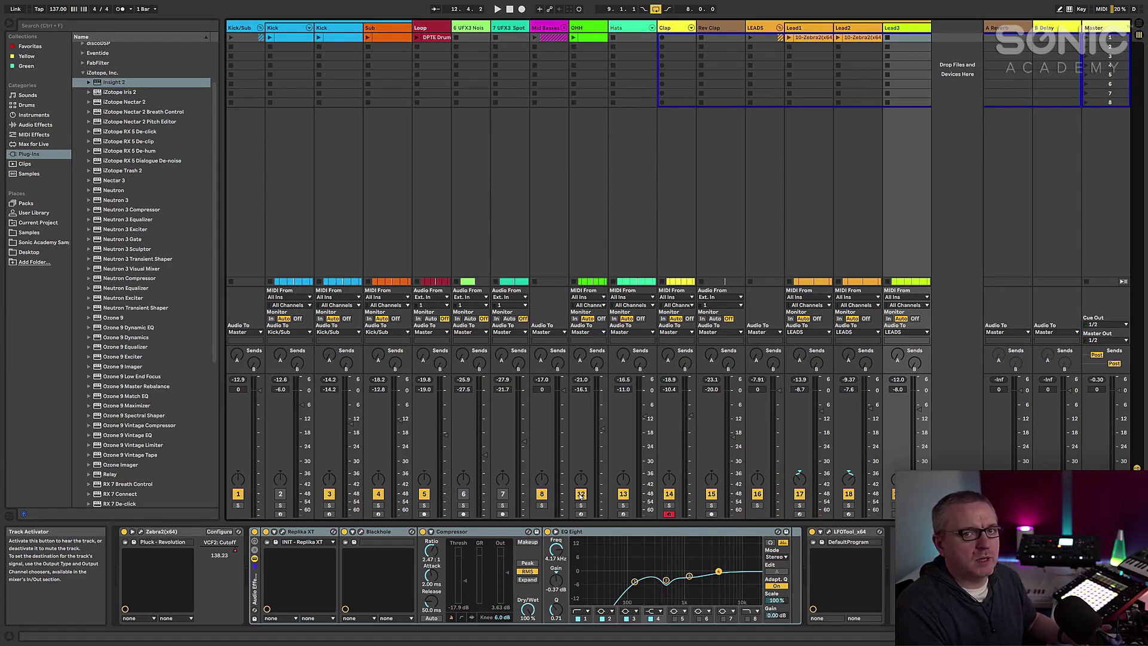
- Play the full track and mute and unmute the Sub track twice to compare the mix with and without it
key(space)
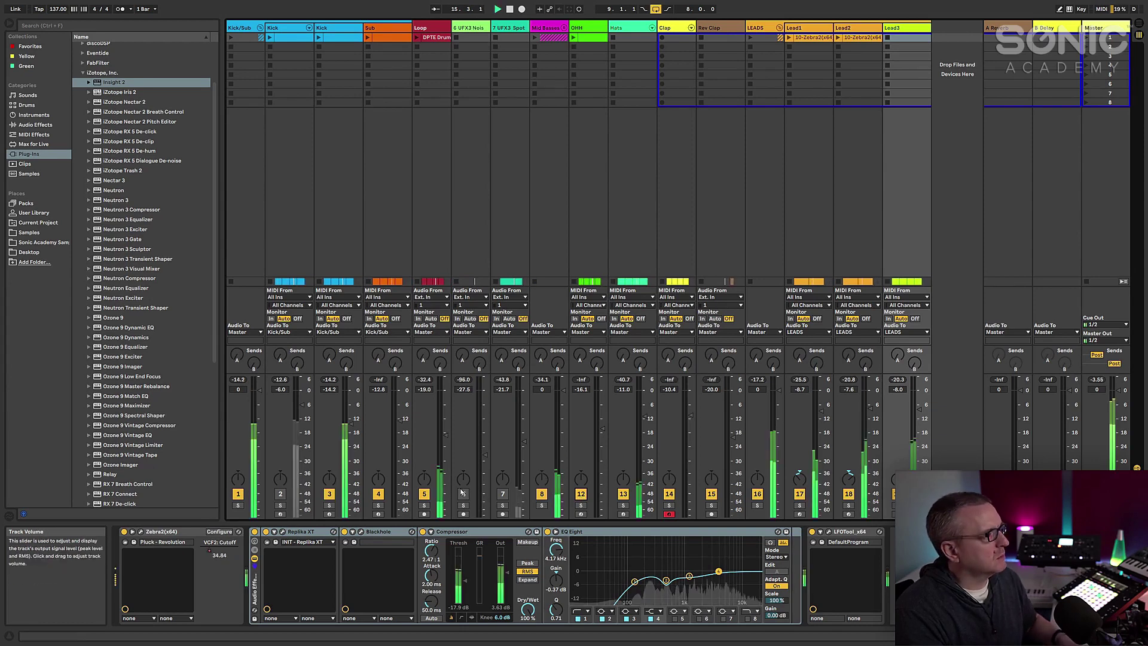
click(378, 494)
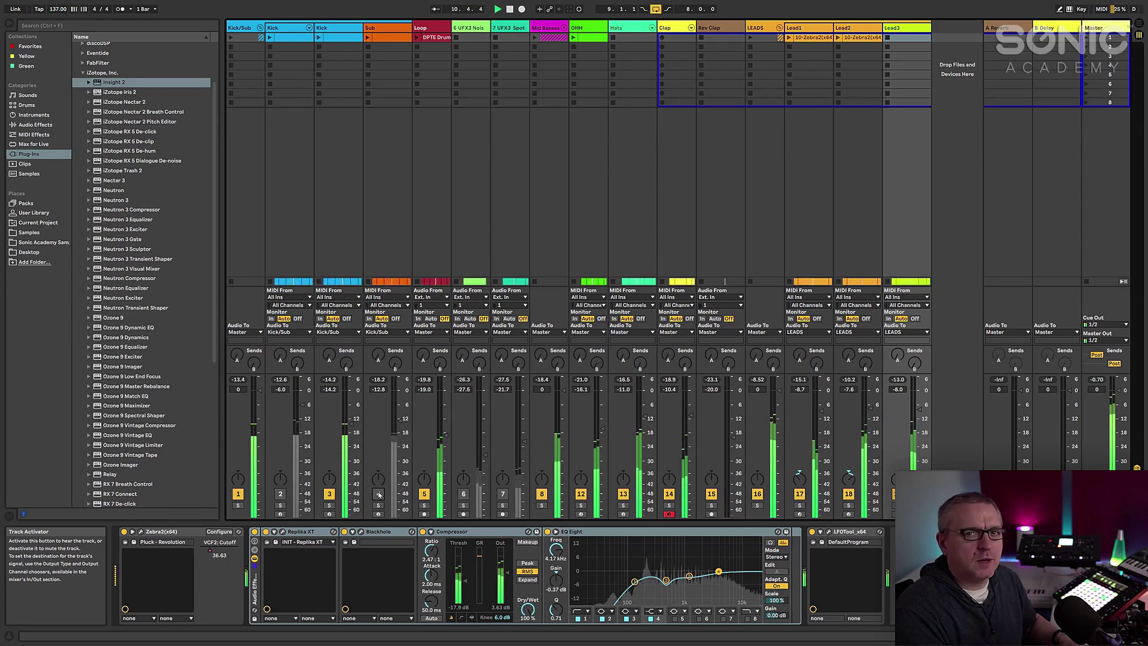
click(378, 494)
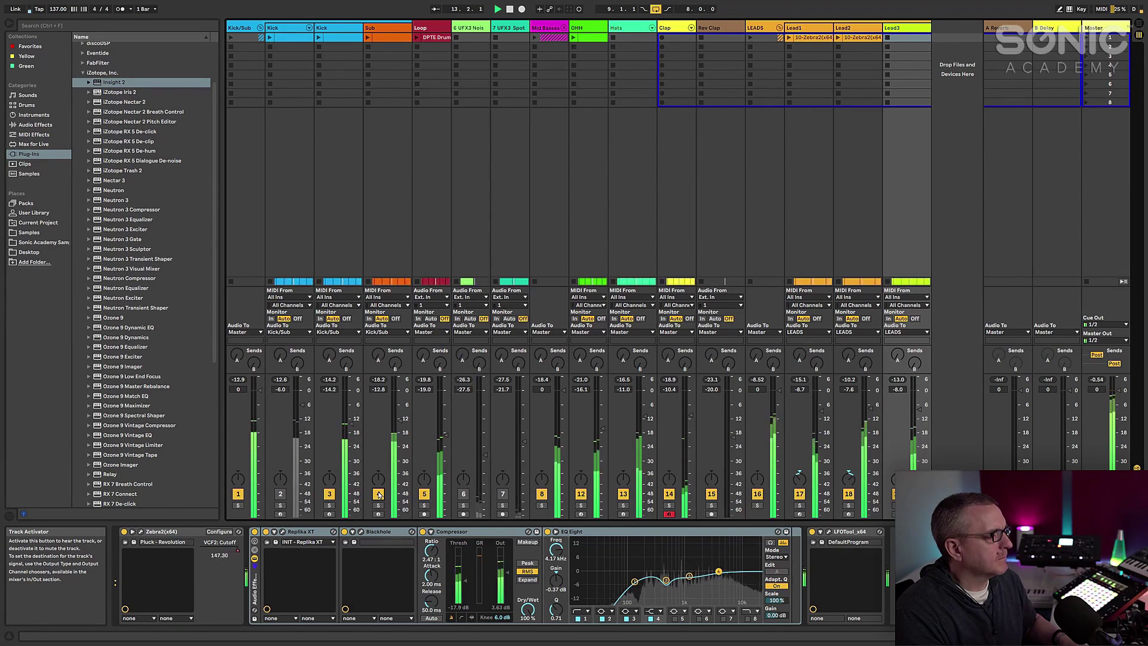
click(378, 494)
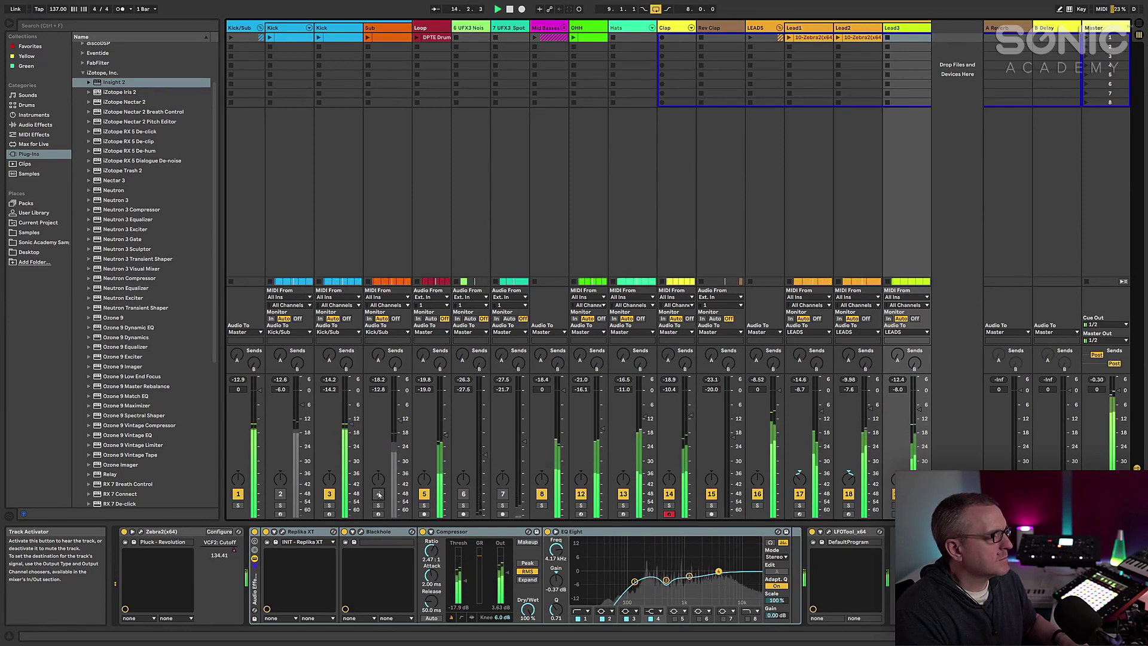
click(378, 493)
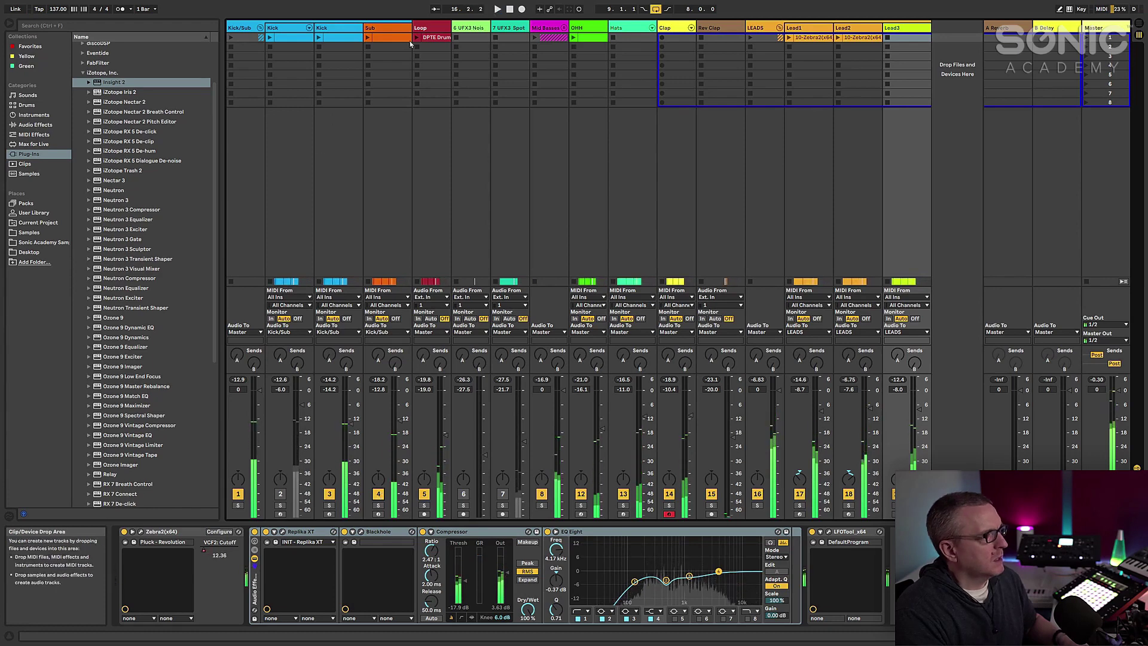
- Open the RBass plug-in on the Sub track and compare the sub with it bypassed and switched on during playback
click(390, 26)
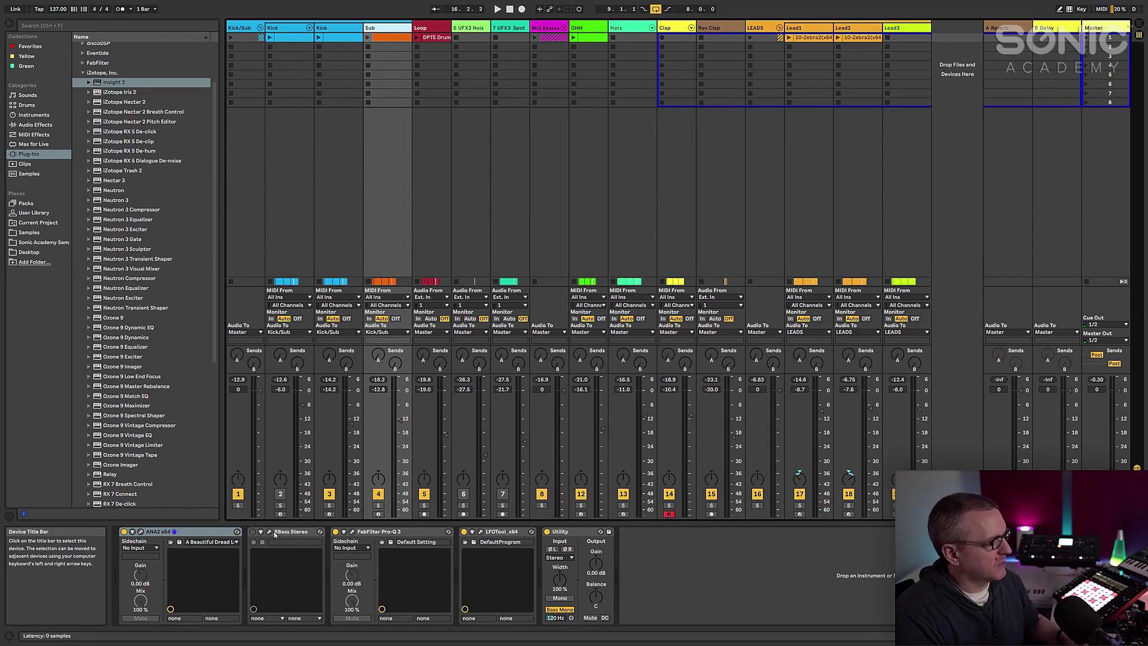
click(253, 532)
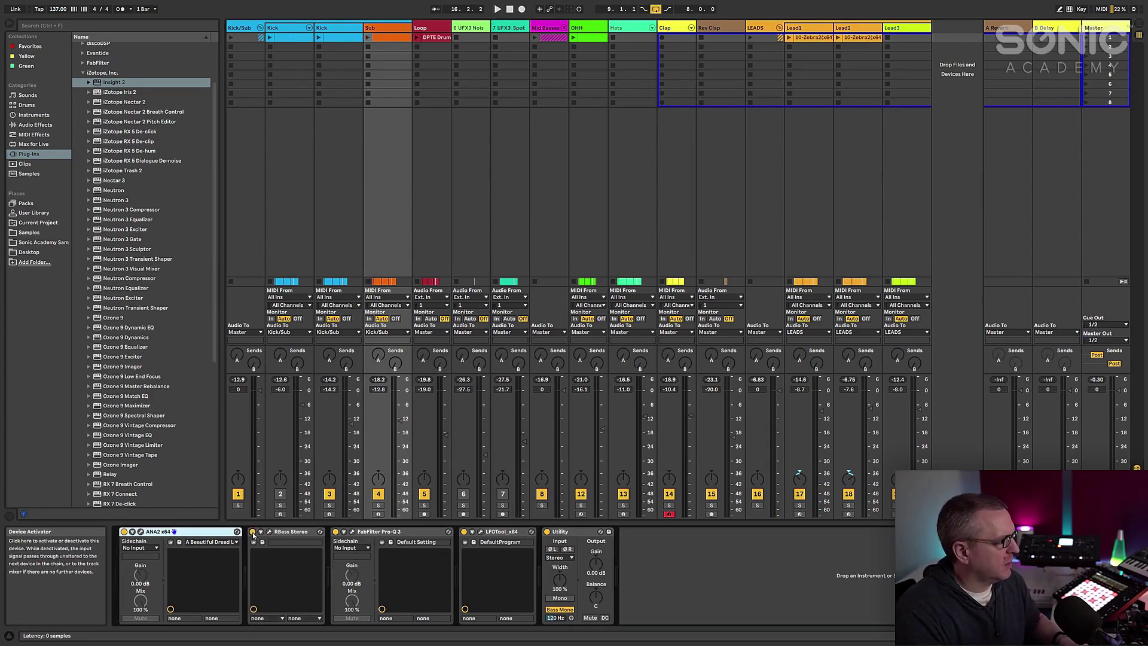
click(269, 533)
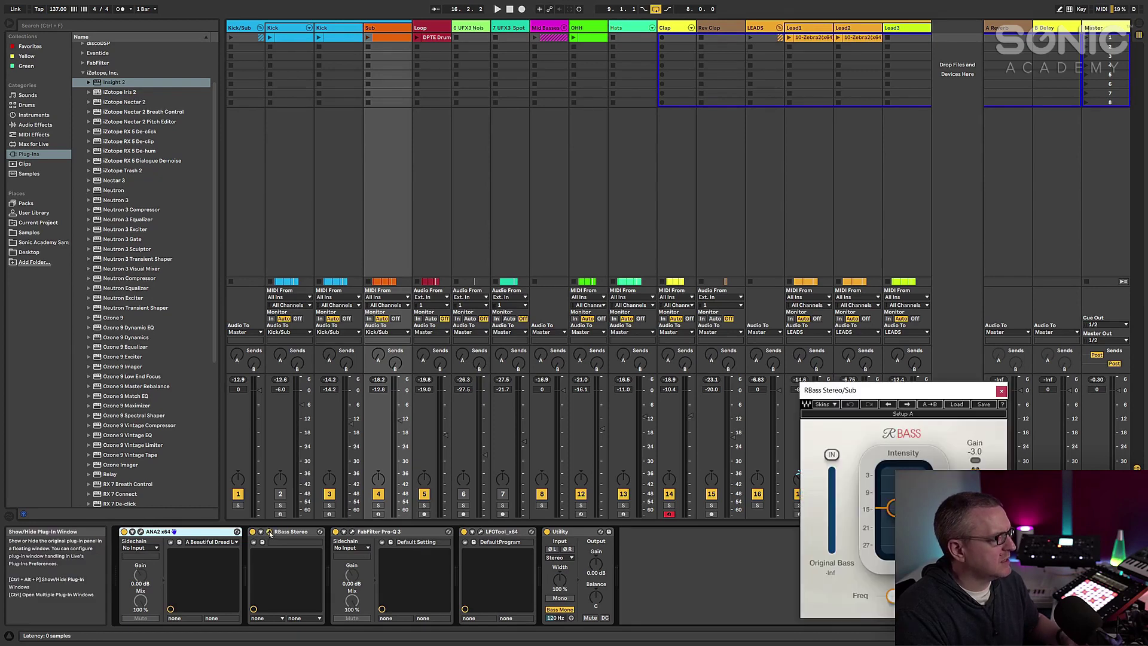
drag(916, 396, 880, 213)
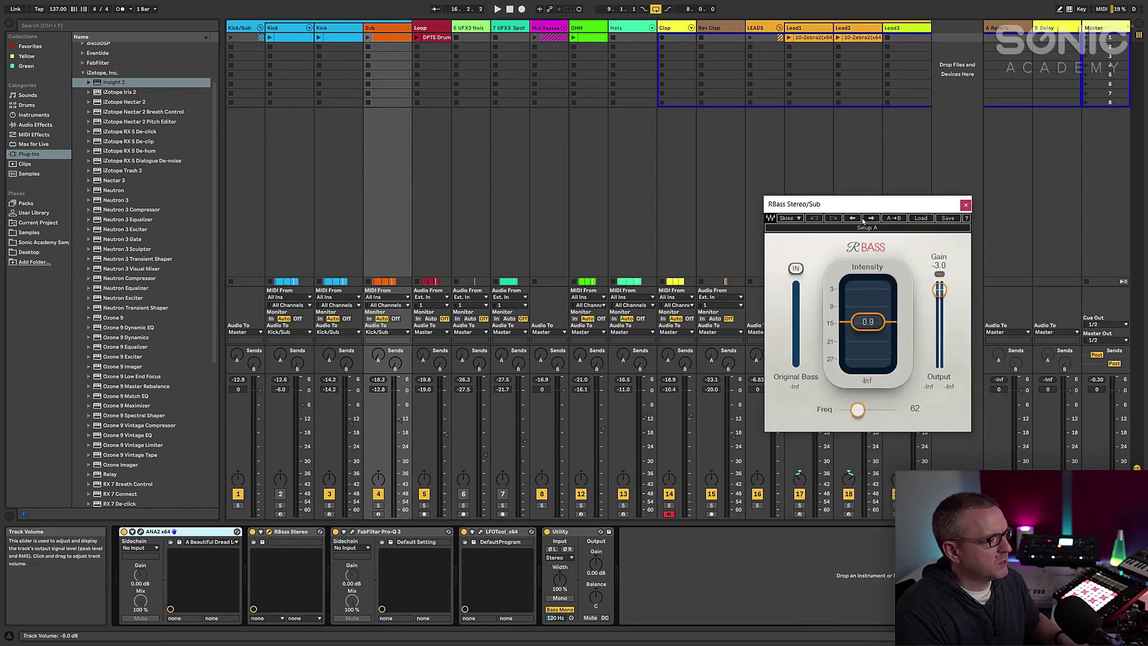
click(253, 532)
key(space)
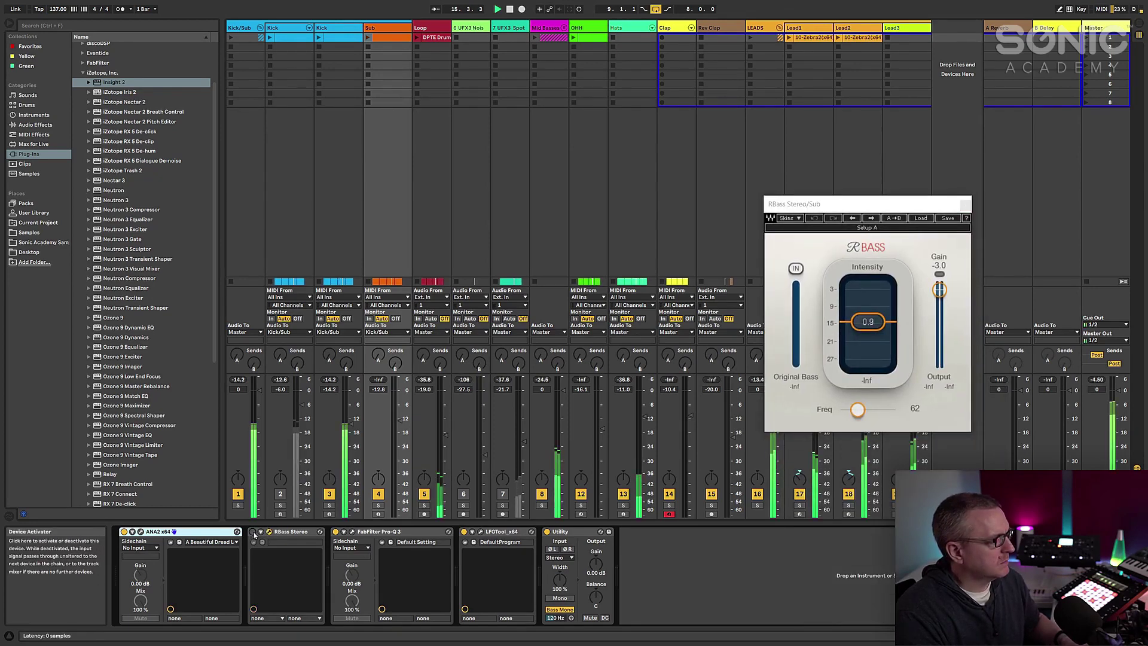
click(252, 532)
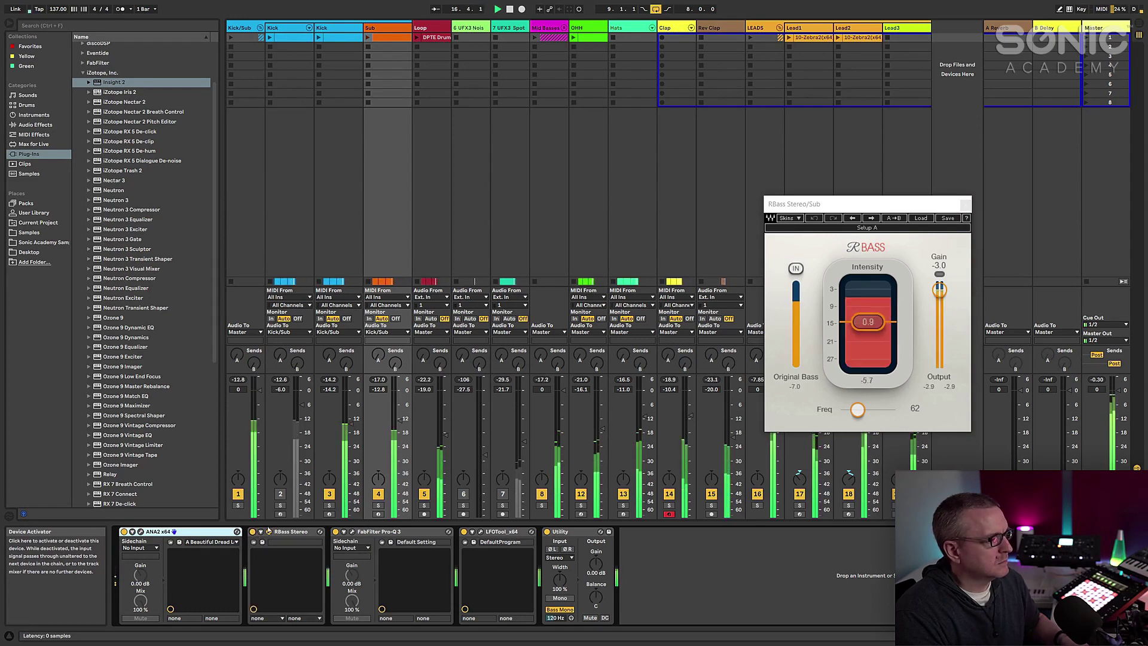
- Set the RBass frequency on the Sub track to 86 and raise its intensity to 15.0 during playback
drag(858, 410, 868, 410)
drag(867, 323, 867, 298)
mouse_move(868, 409)
mouse_down()
mouse_move(883, 410)
mouse_move(863, 409)
mouse_up()
drag(866, 410, 867, 410)
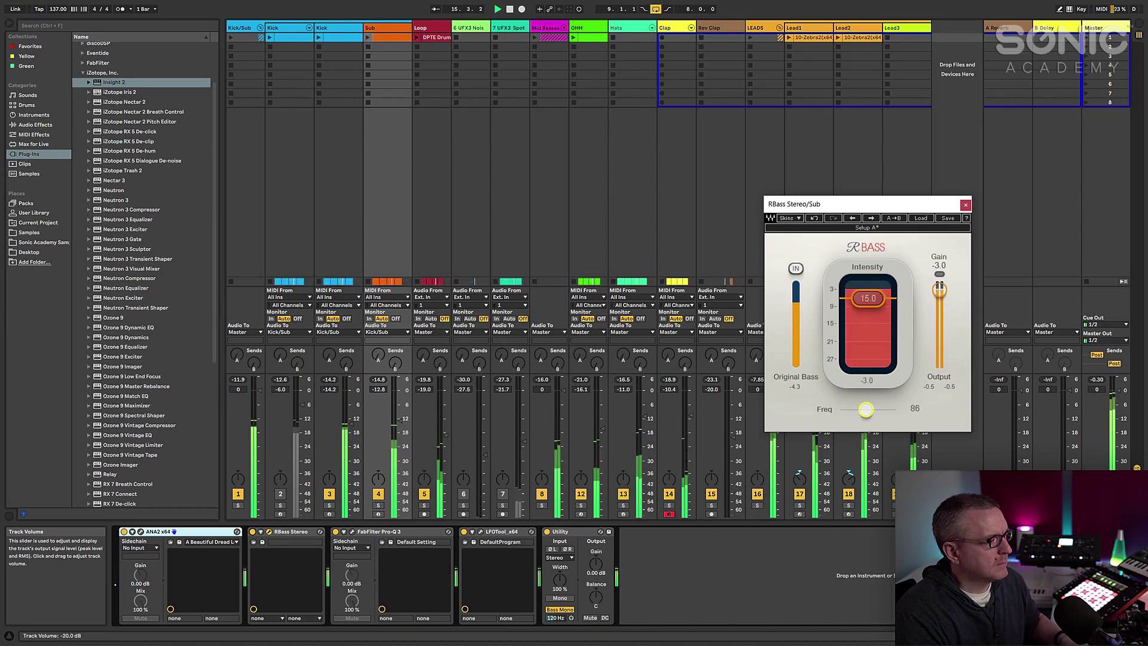
- Lower the RBass intensity to -24.0, compare it bypassed and active, set it to -6.2 and close the plug-in window
drag(867, 298, 868, 364)
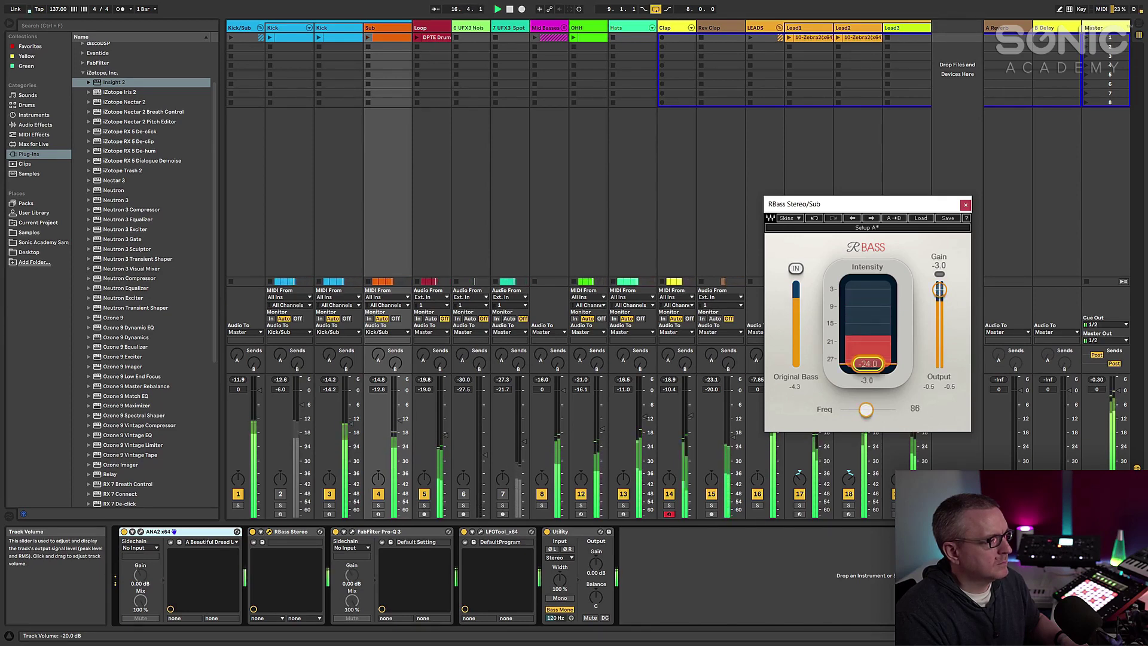
click(252, 532)
click(252, 532)
drag(868, 364, 868, 335)
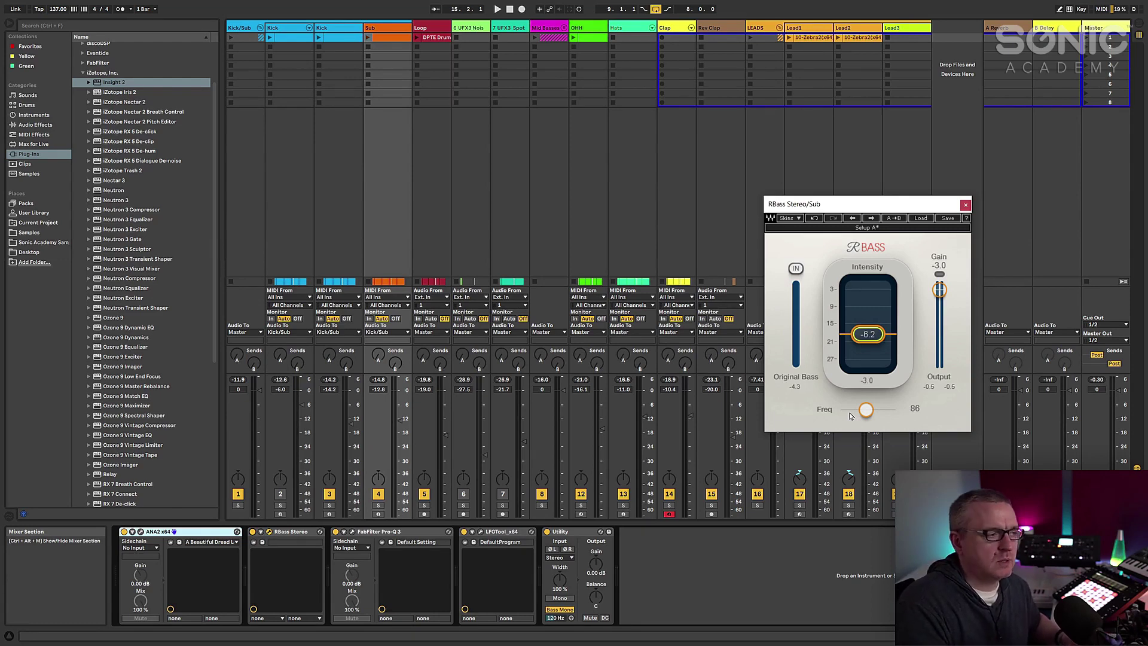
click(965, 204)
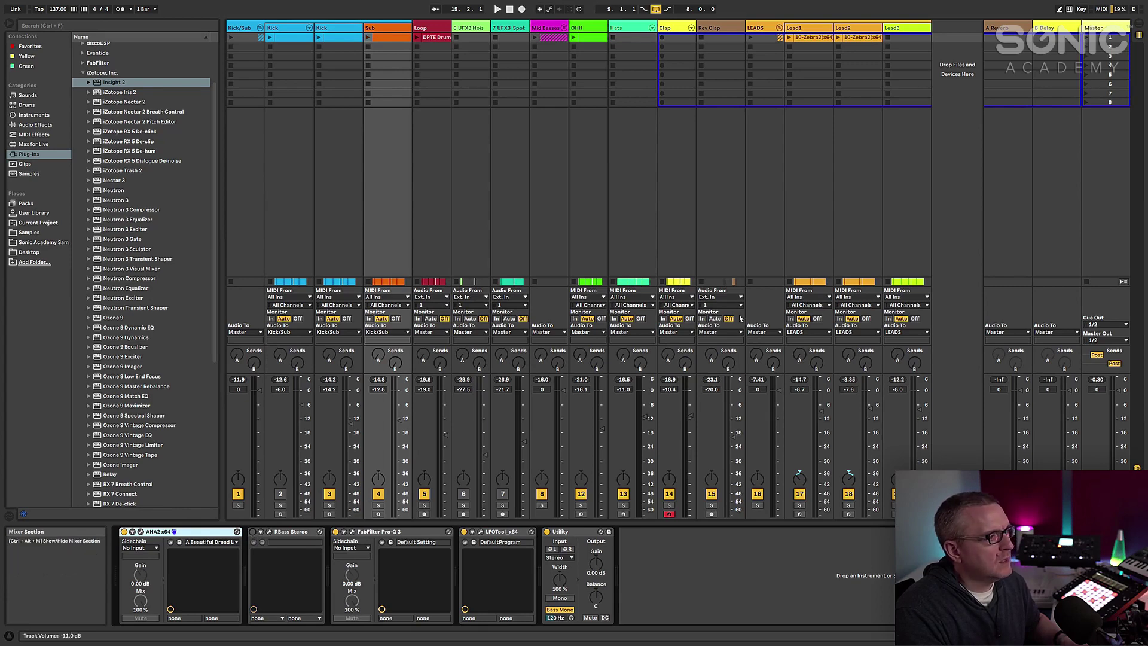
- Bypass all four devices on the Master track: Insight 2, Ozone Imager, Limiter and Utility
click(1107, 28)
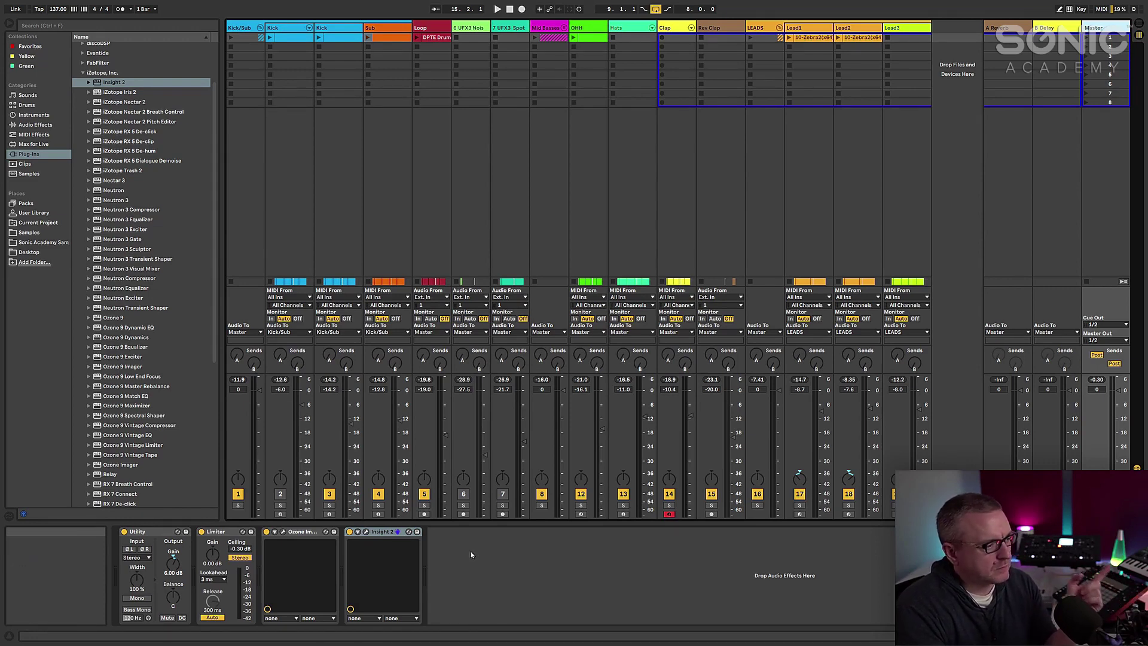
click(350, 532)
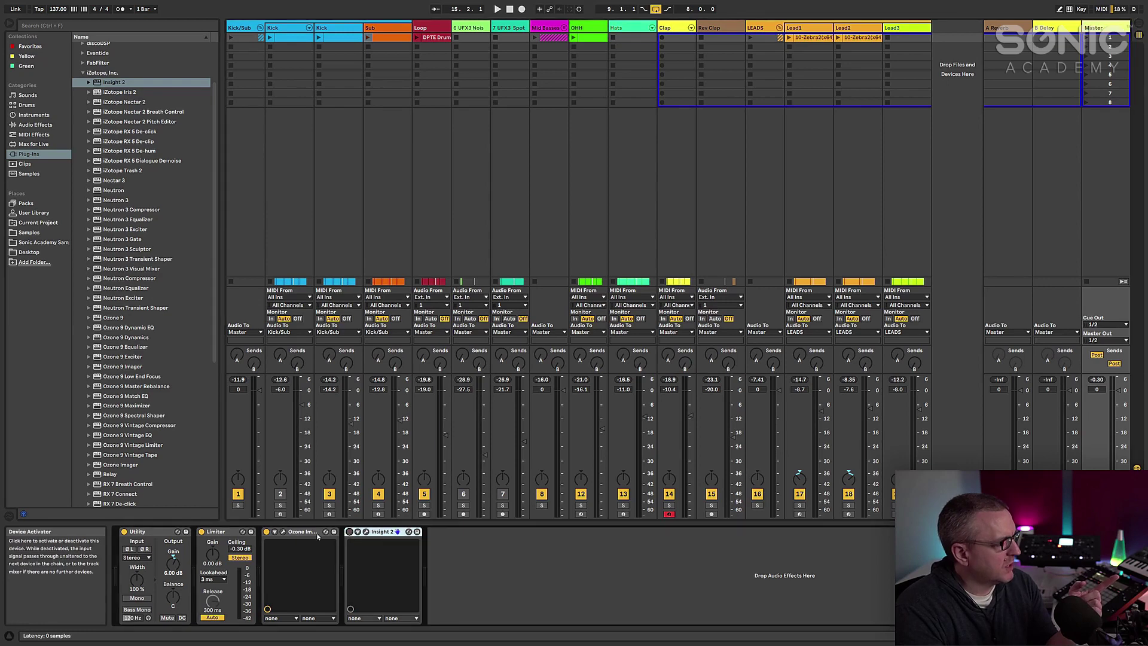
click(266, 532)
click(201, 531)
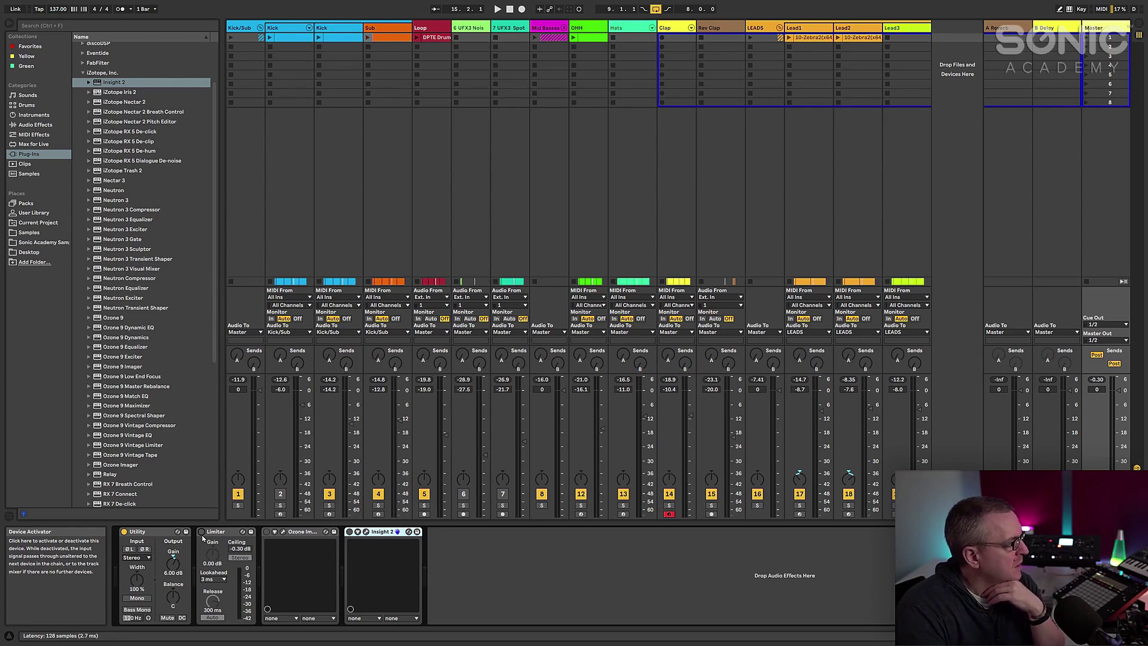
click(148, 531)
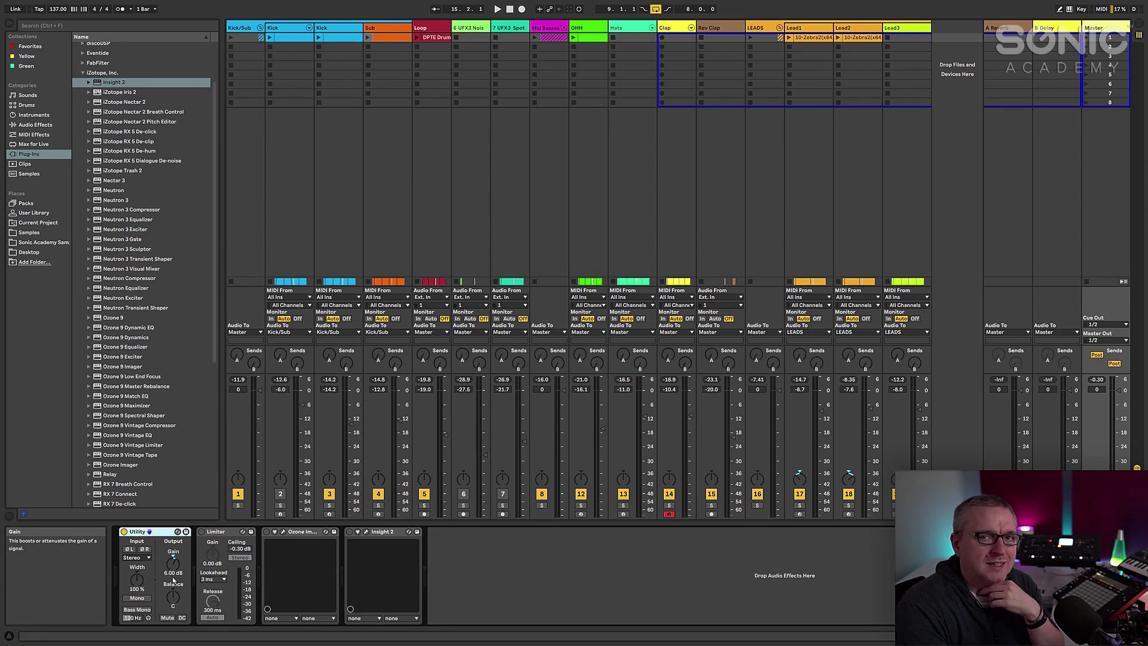
click(124, 531)
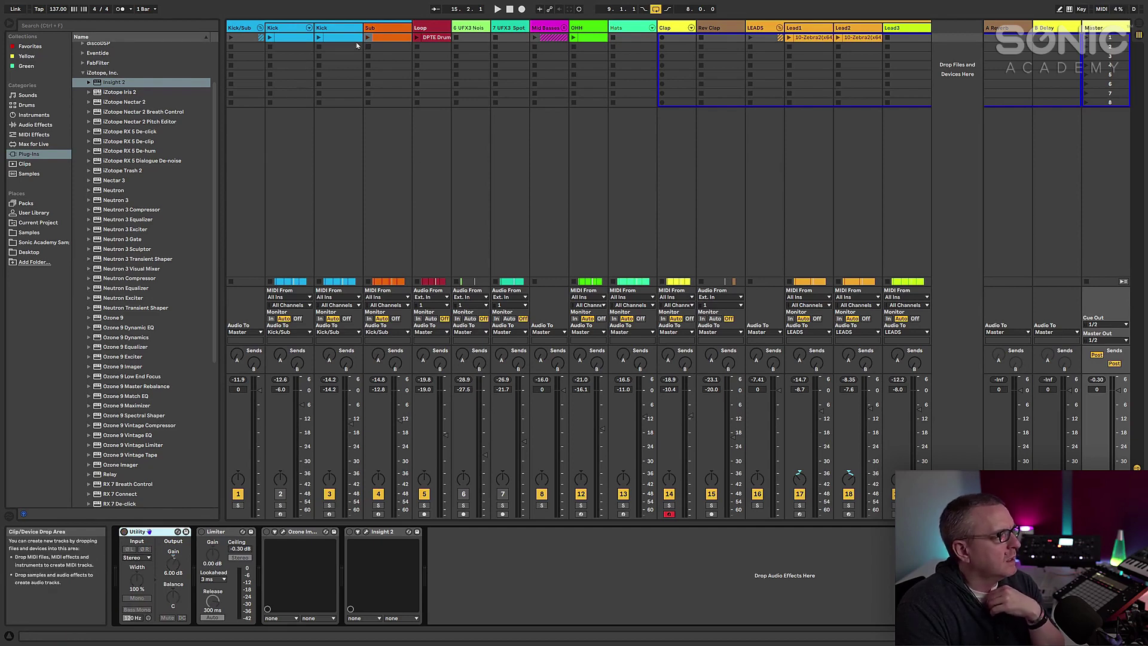
- Solo the second Kick track and play it to check its peak level on the Master without processing
click(339, 27)
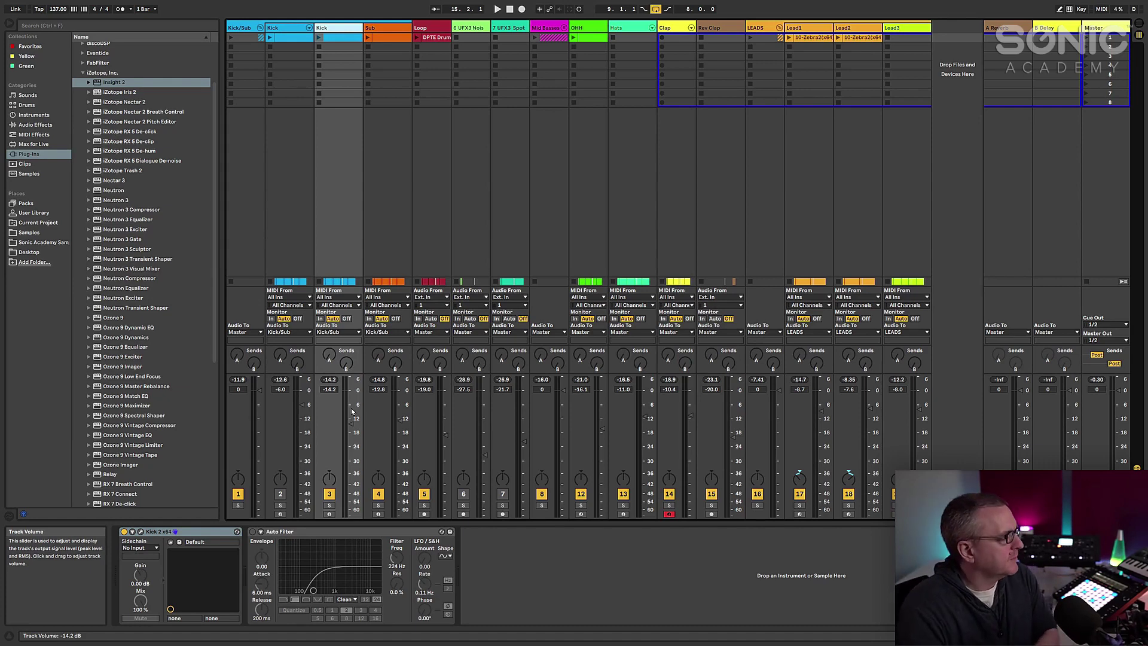
click(329, 507)
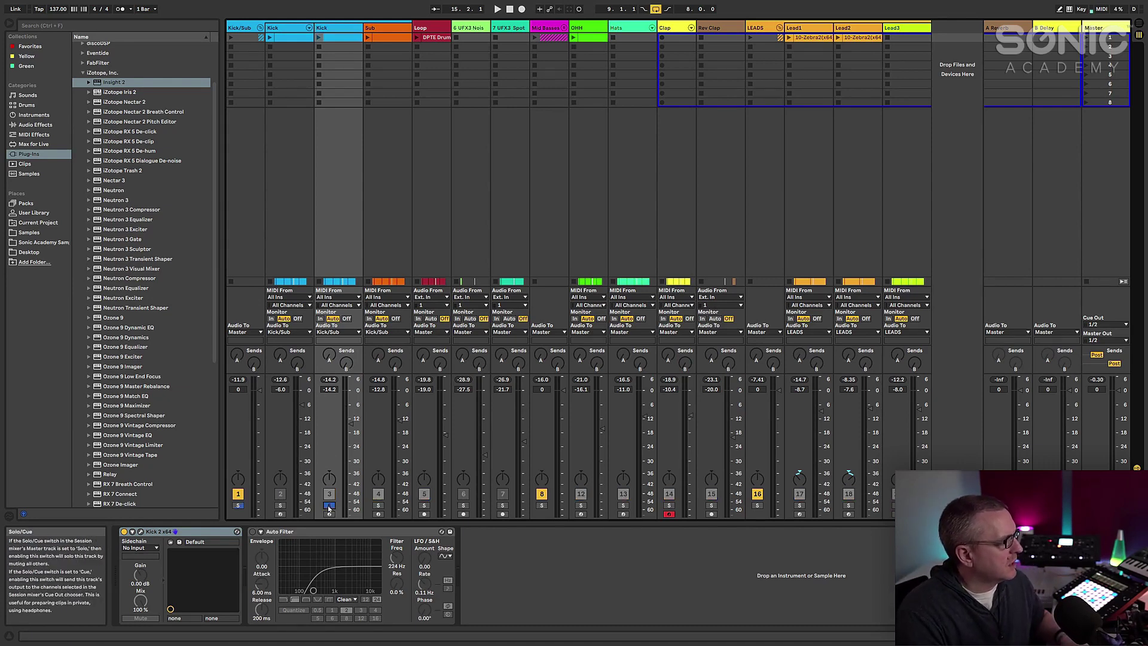
click(1106, 27)
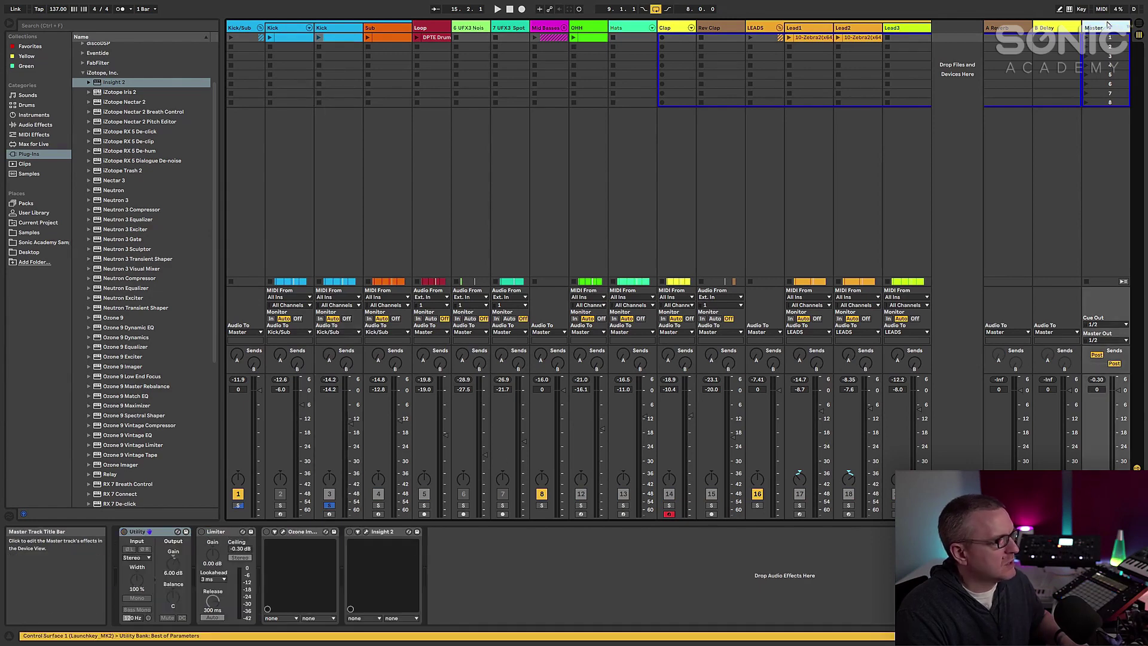
key(space)
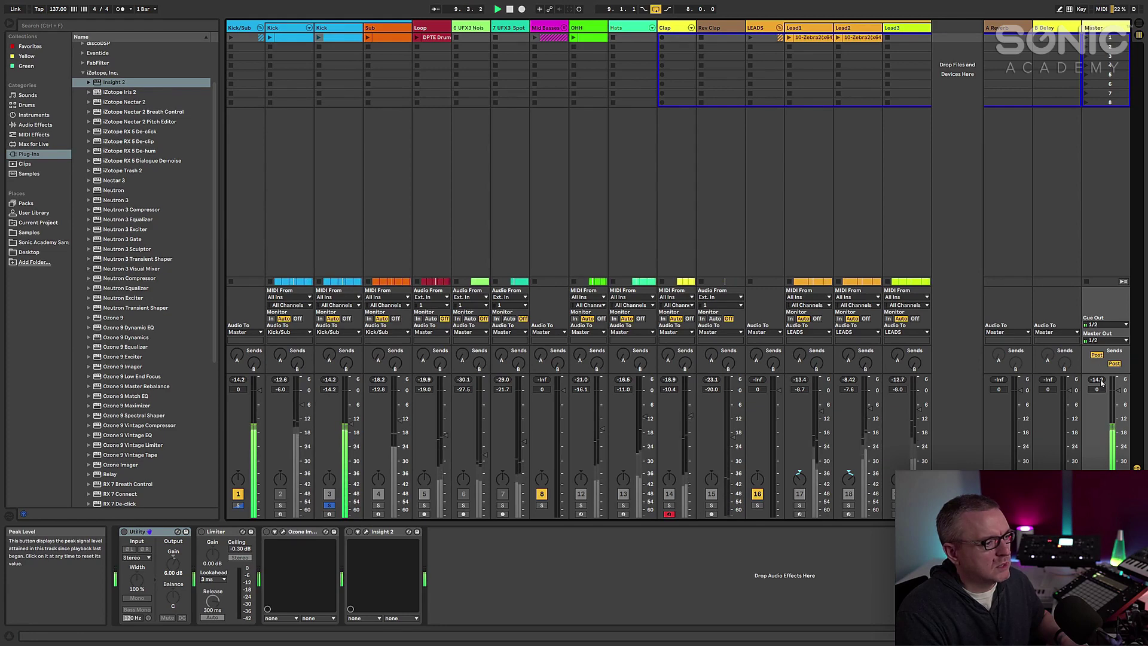
key(space)
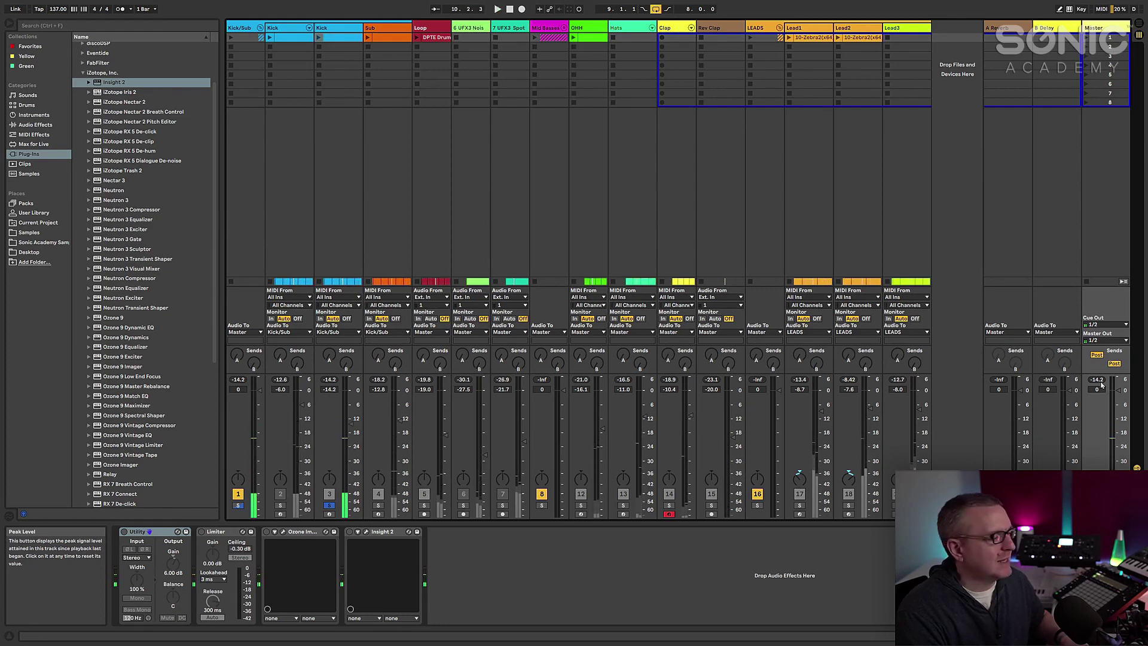
- Switch the Master's Utility back on, replay the soloed kick to check the boosted level, and unsolo it
click(124, 533)
key(space)
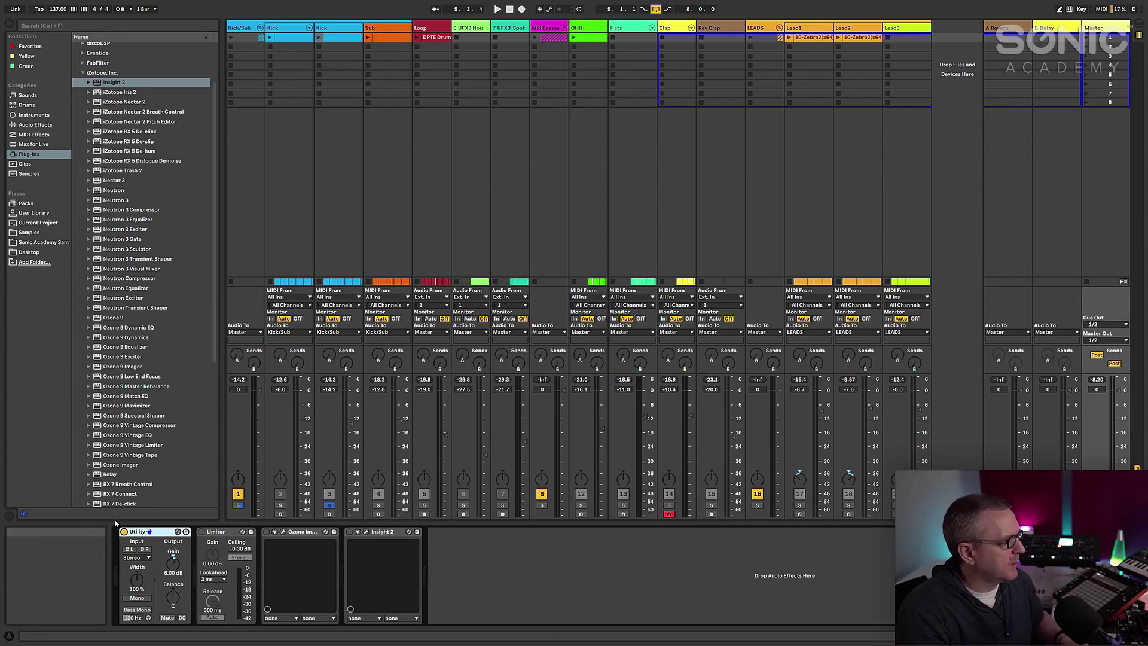
click(329, 508)
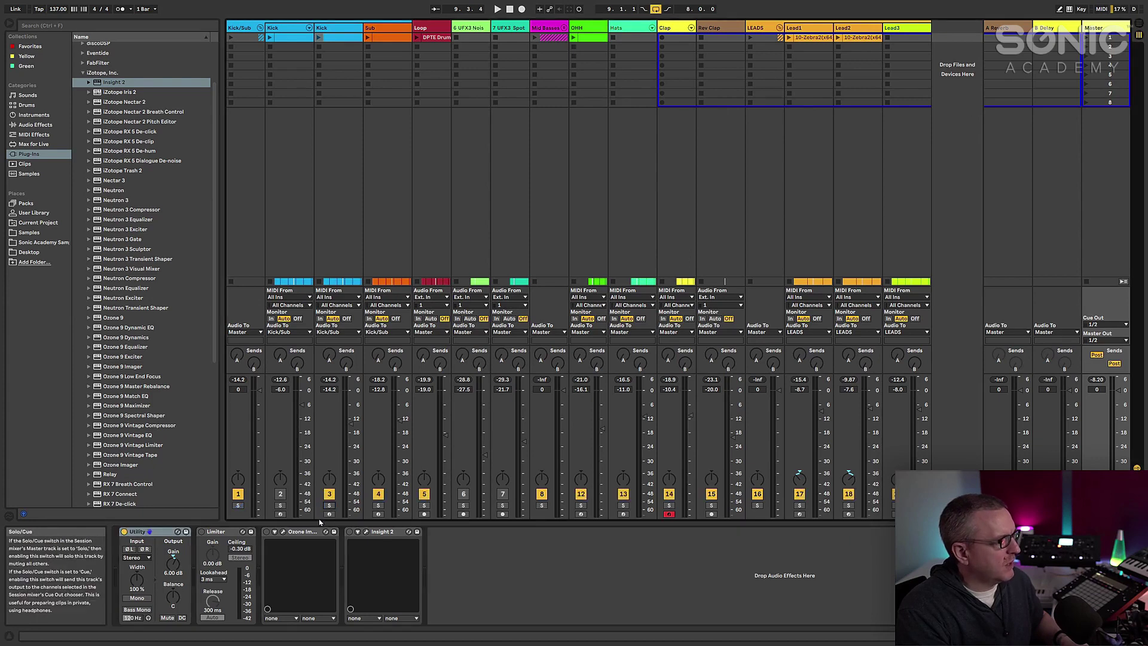
- Switch the Master's Limiter back on, play the full track and reset the Master peak level display
click(203, 532)
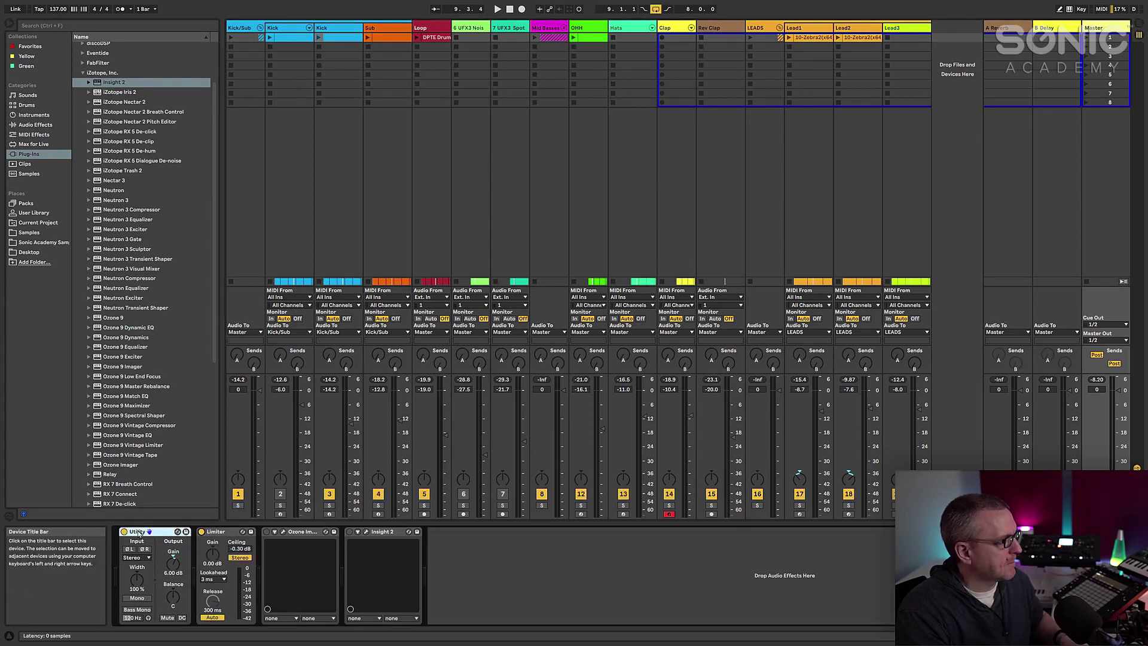
key(space)
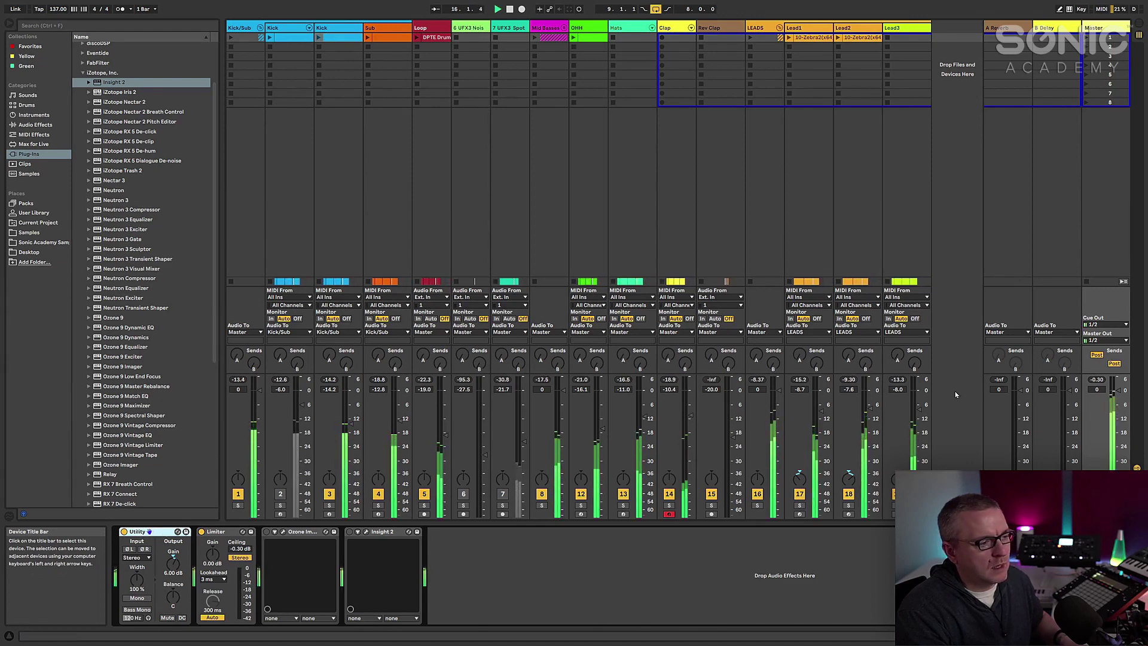
click(1104, 380)
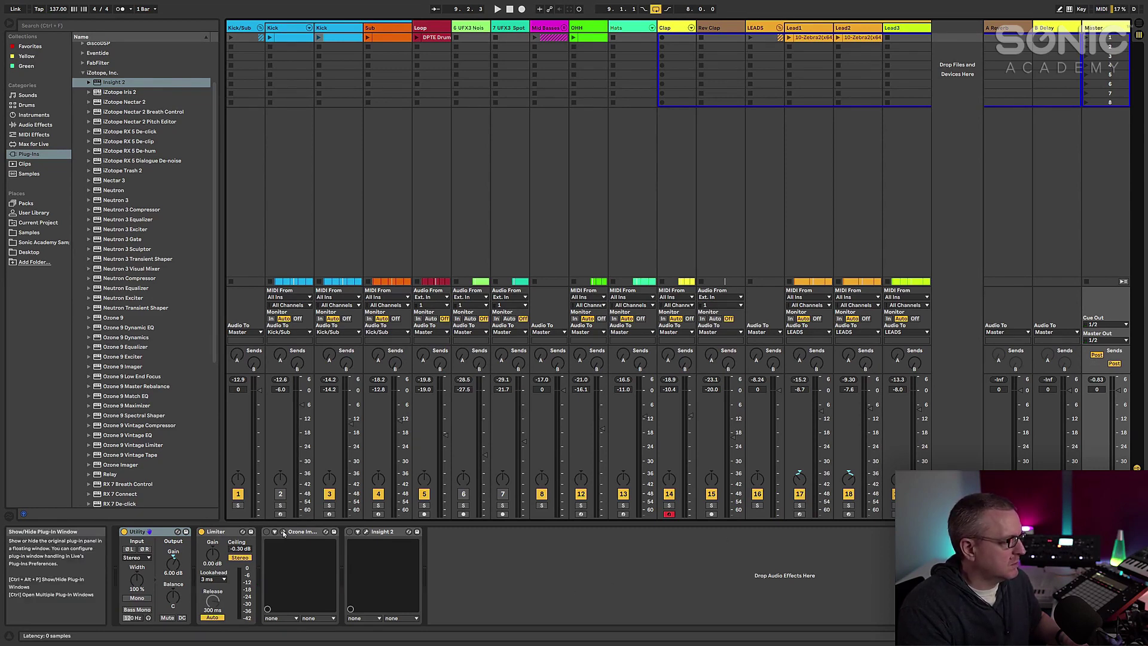
- Open and switch on the Master's Ozone Imager, and during playback try a Width of 23.6 before settling on 10.4
click(283, 532)
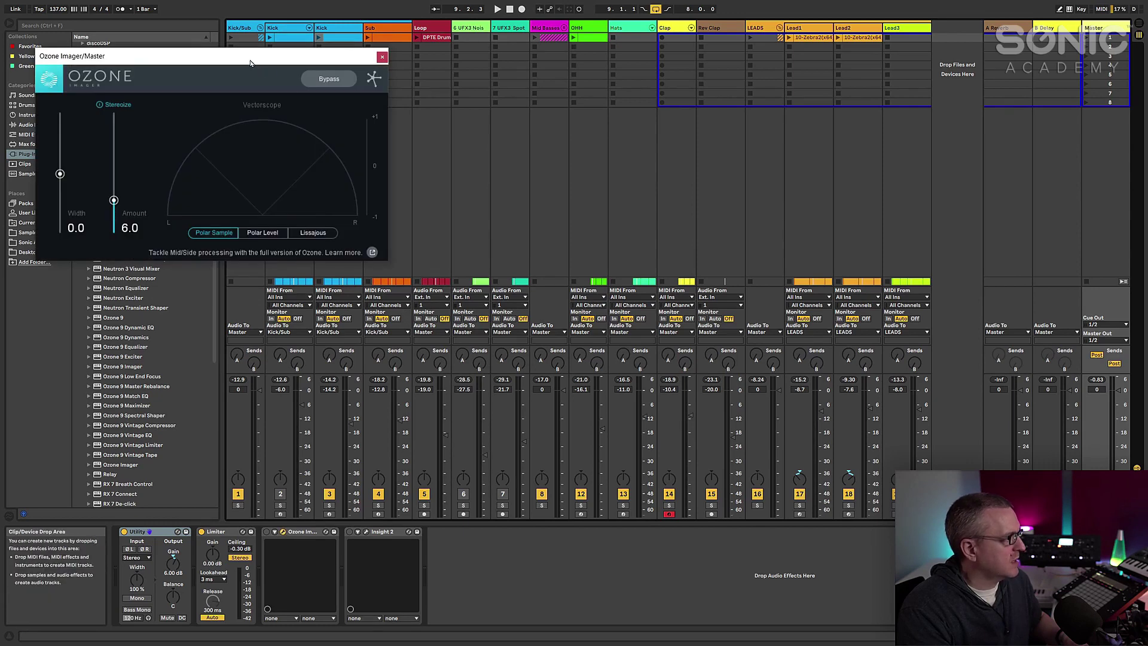
drag(250, 63, 607, 166)
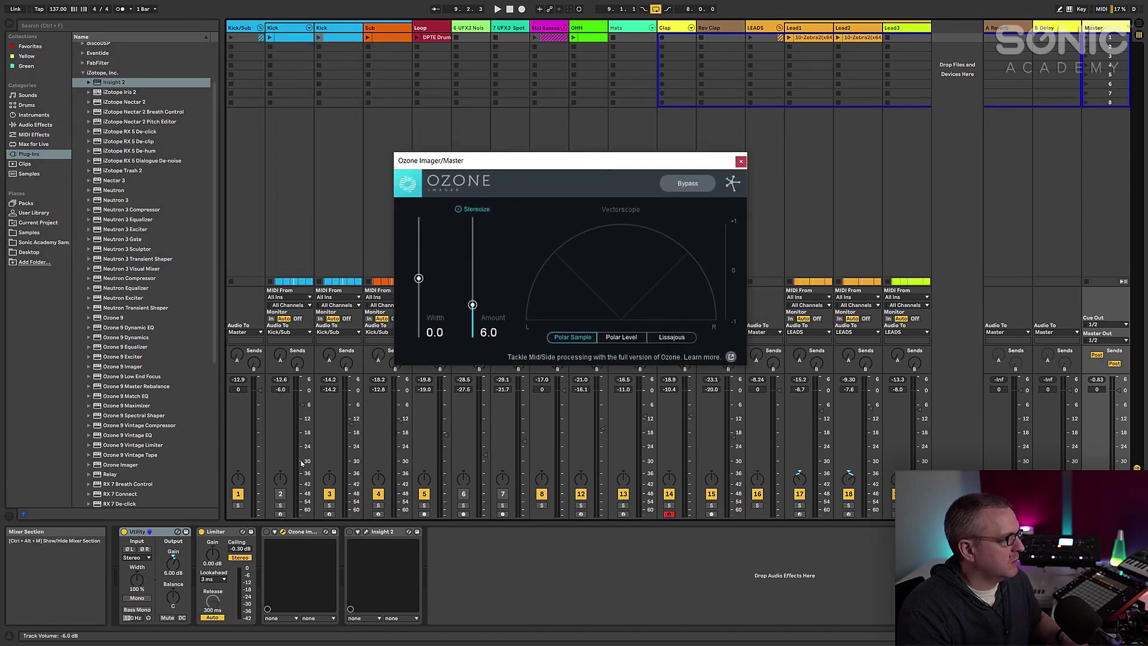
click(267, 532)
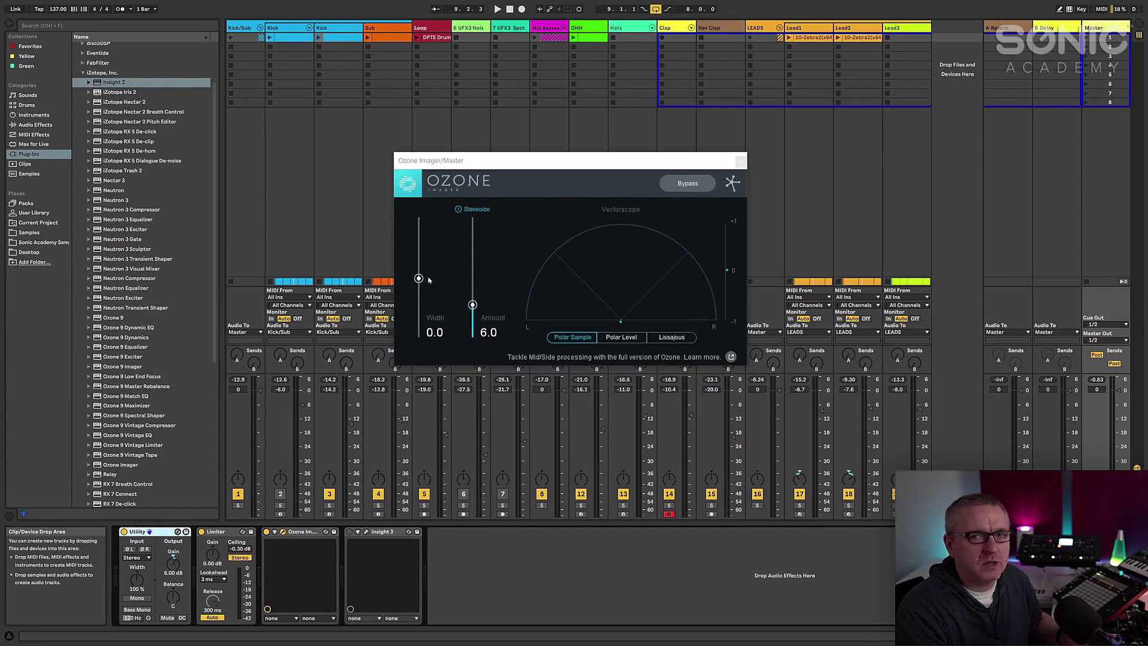
key(space)
mouse_move(419, 278)
mouse_down()
mouse_move(419, 256)
mouse_move(419, 265)
mouse_up()
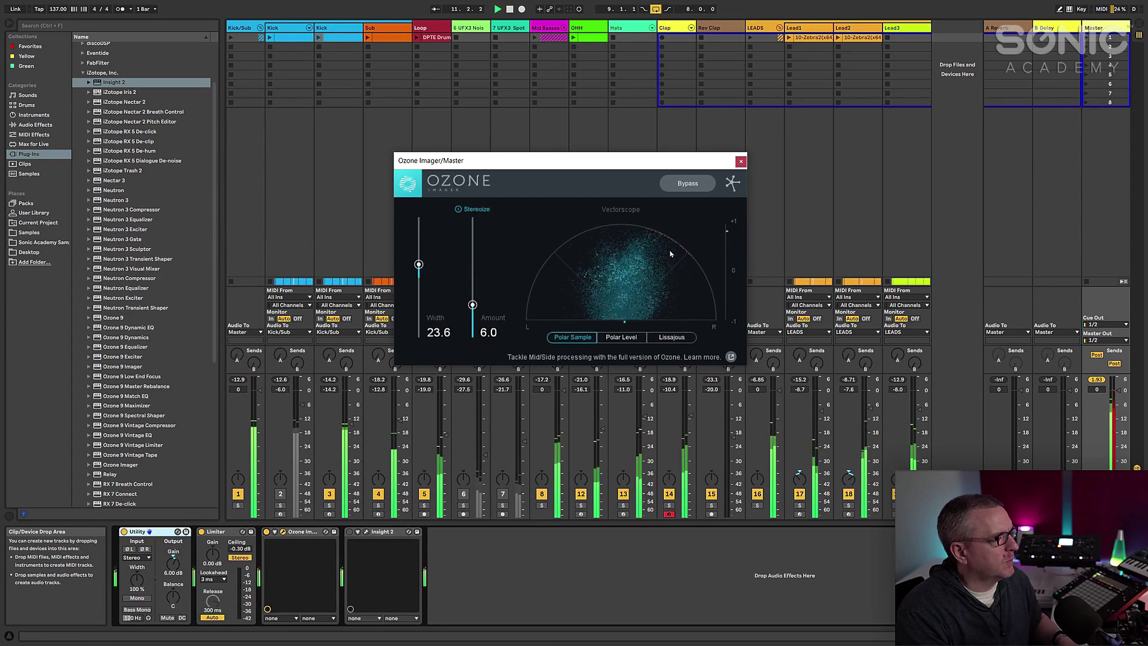
drag(419, 267, 418, 273)
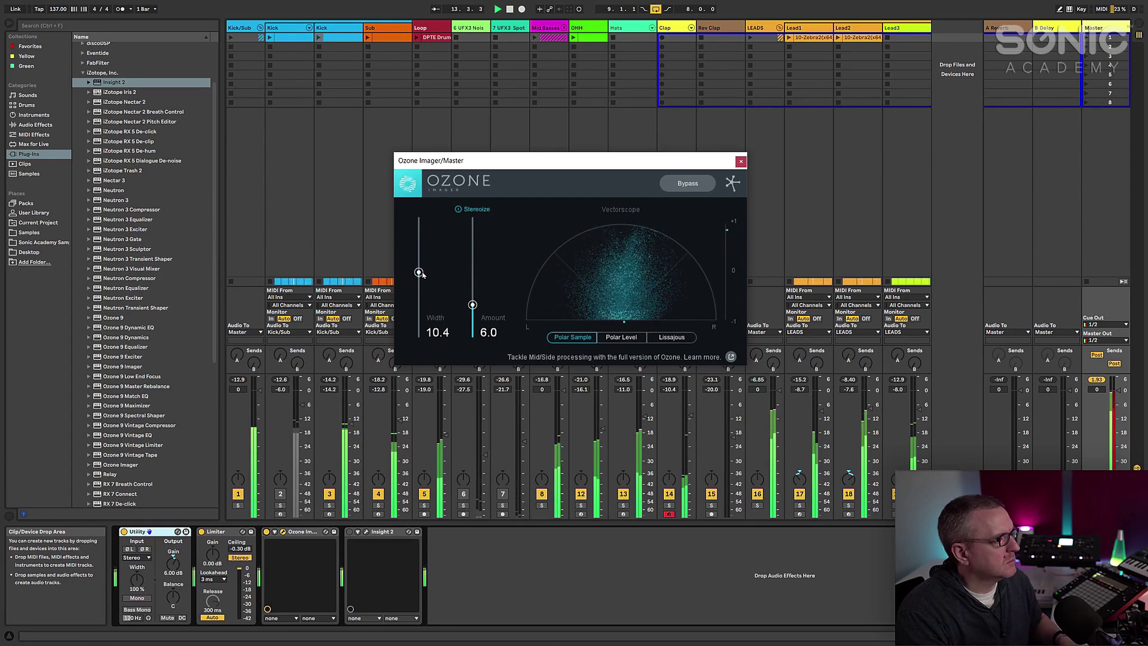
- Set the Master's Ozone Imager to Width 17.9 and Amount 8.7, compare playback with it off and on, and close its window
drag(473, 305, 473, 289)
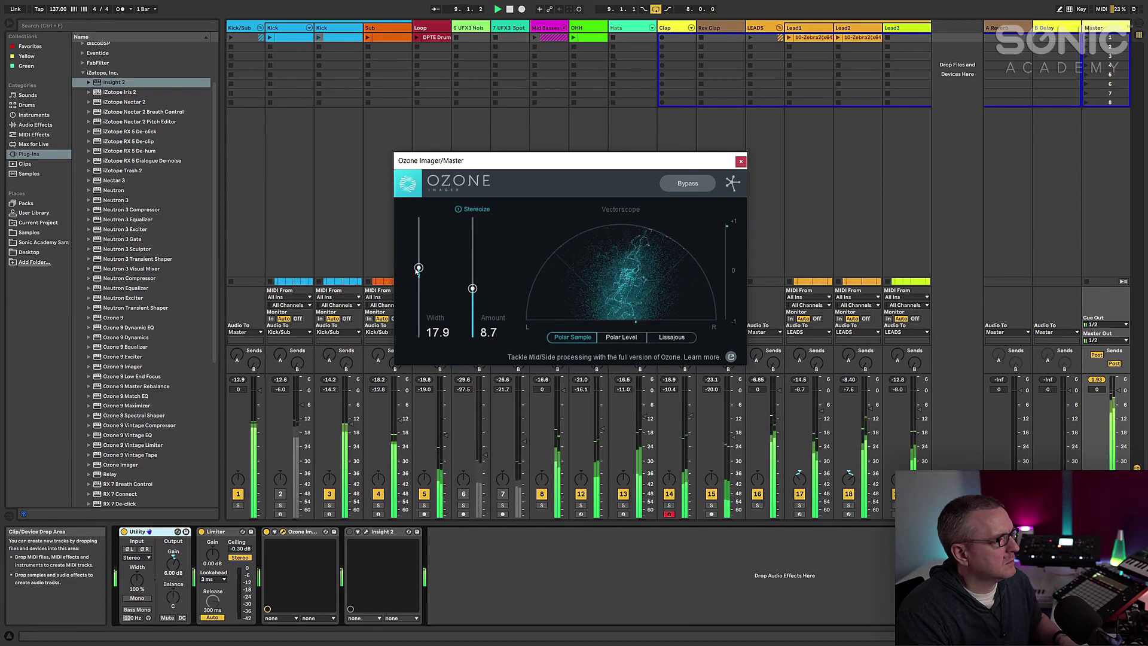
click(267, 532)
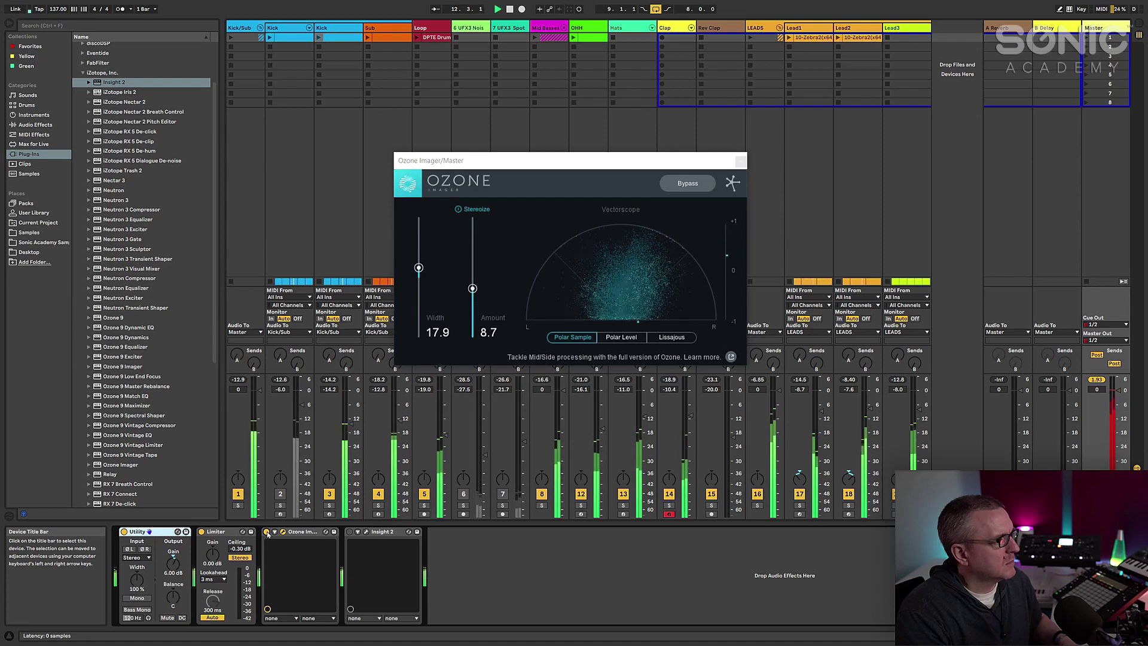
click(266, 532)
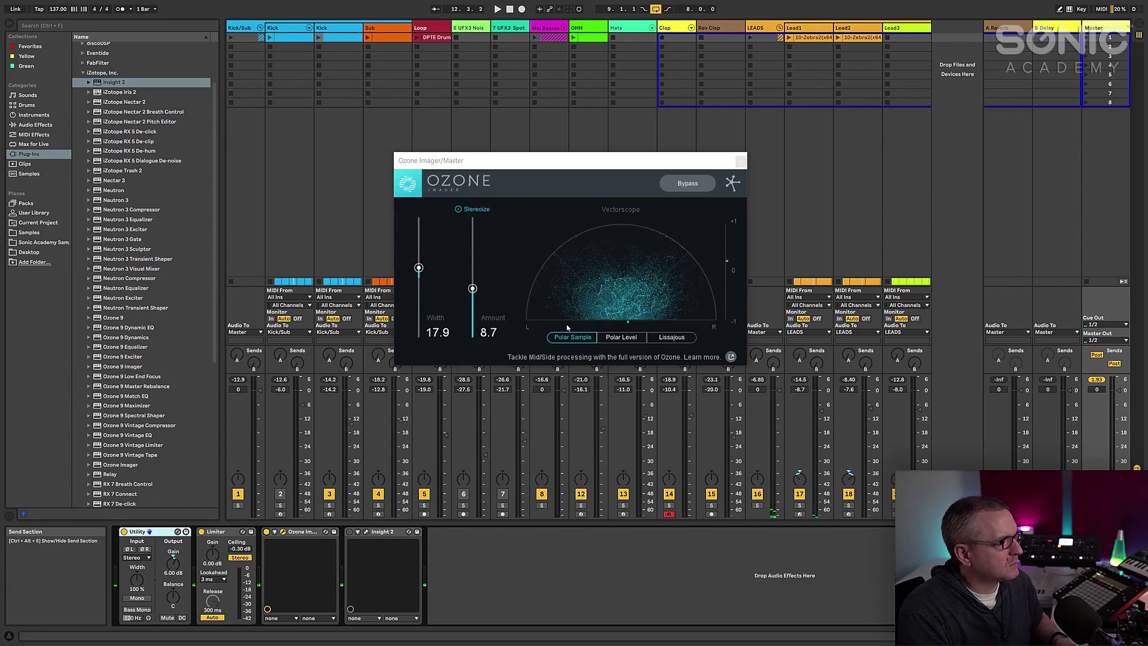
click(742, 163)
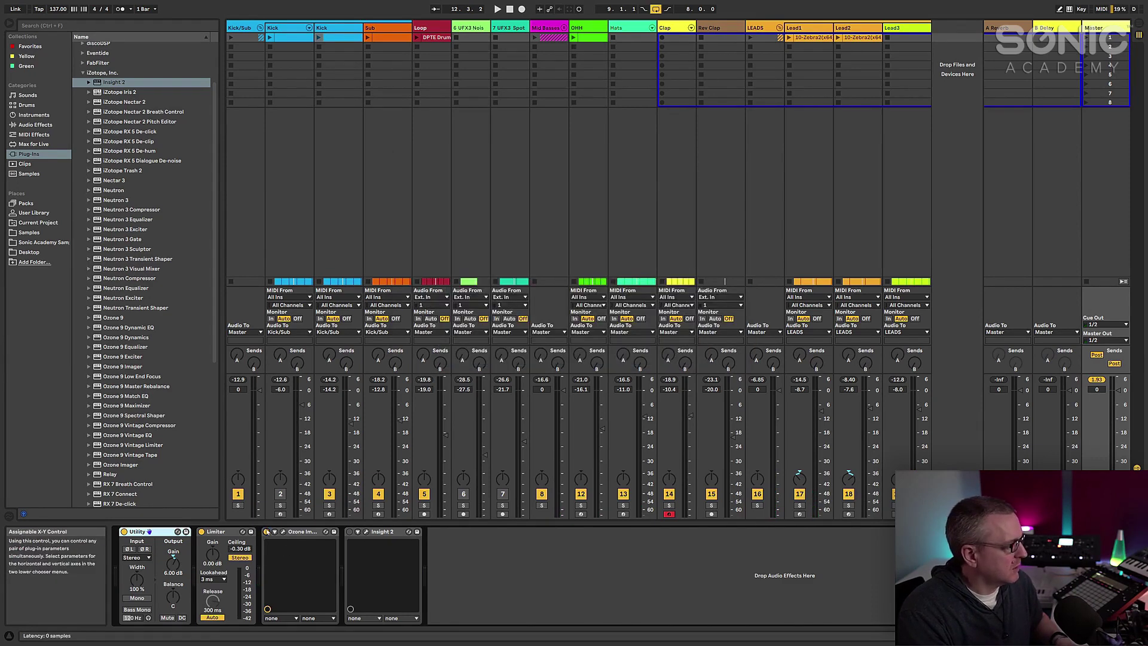
- Open the Master's Insight 2 analyzer, dismiss its layout presets window and switch the device on during playback
click(366, 532)
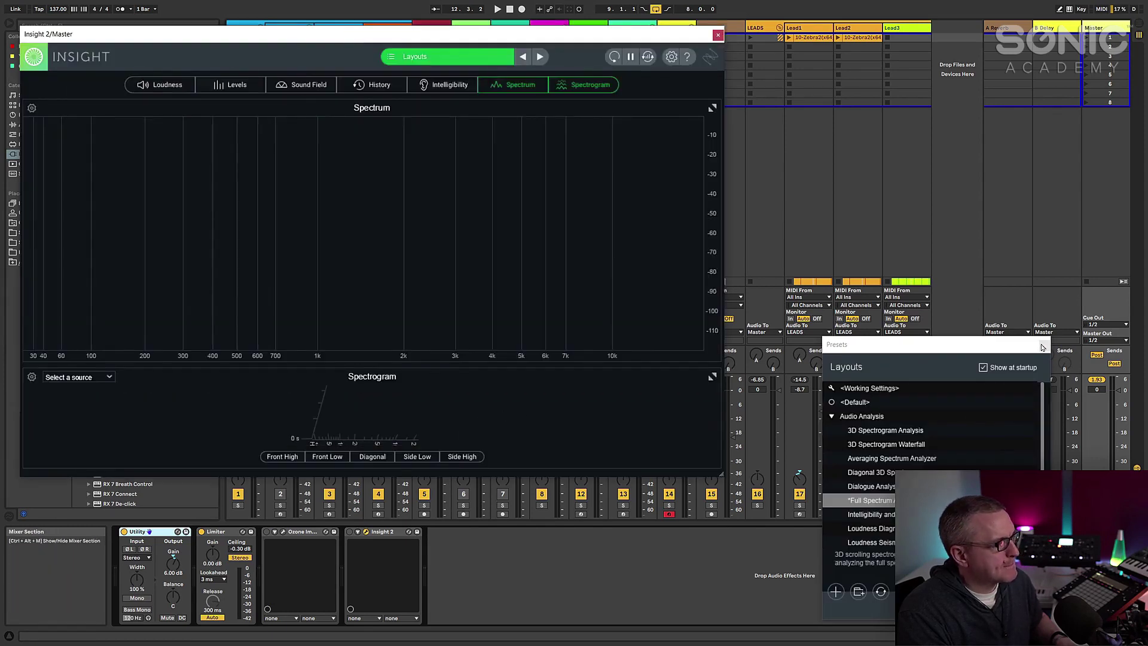
click(1042, 346)
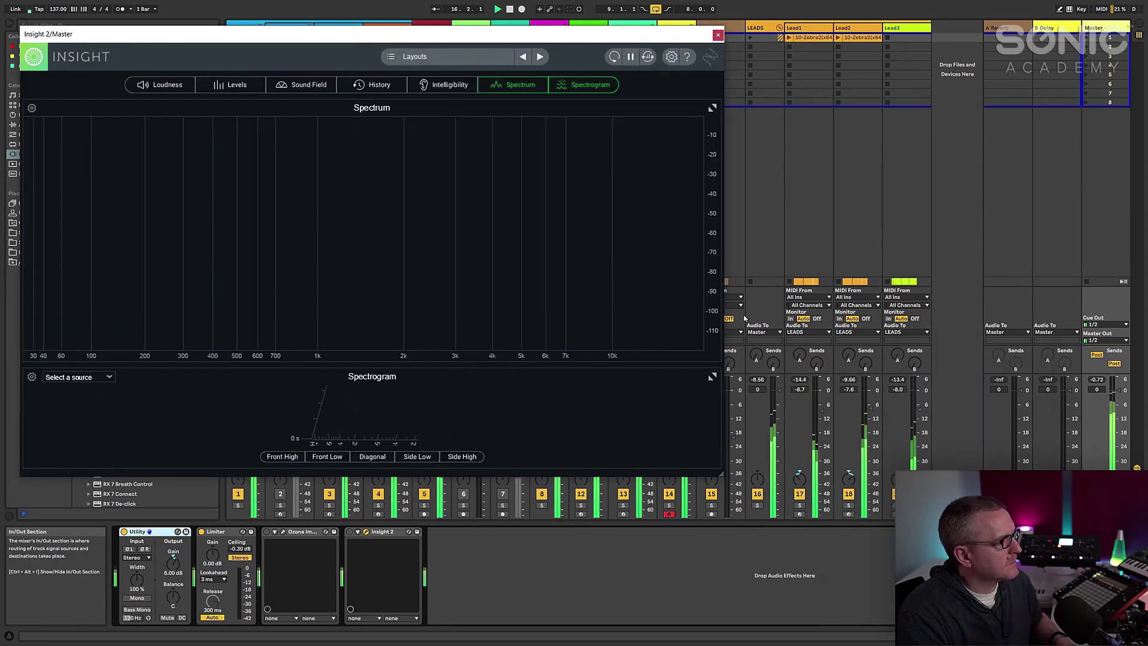
click(350, 533)
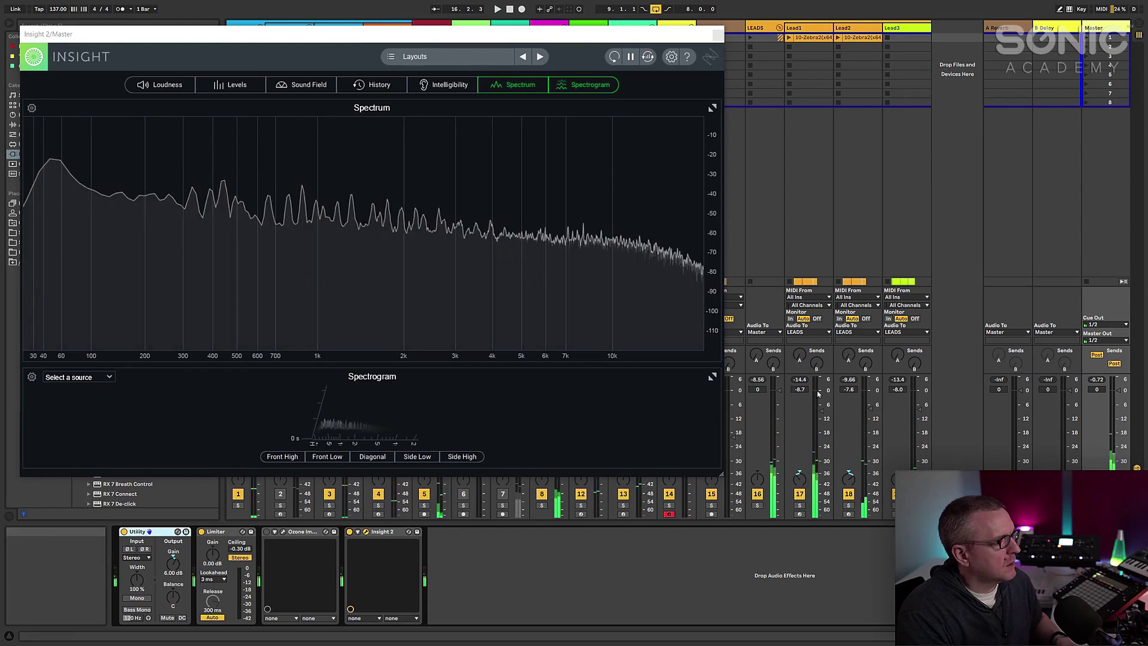
- Mute the LEADS group and replay the track to examine its frequency spectrum in Insight without the leads
click(758, 495)
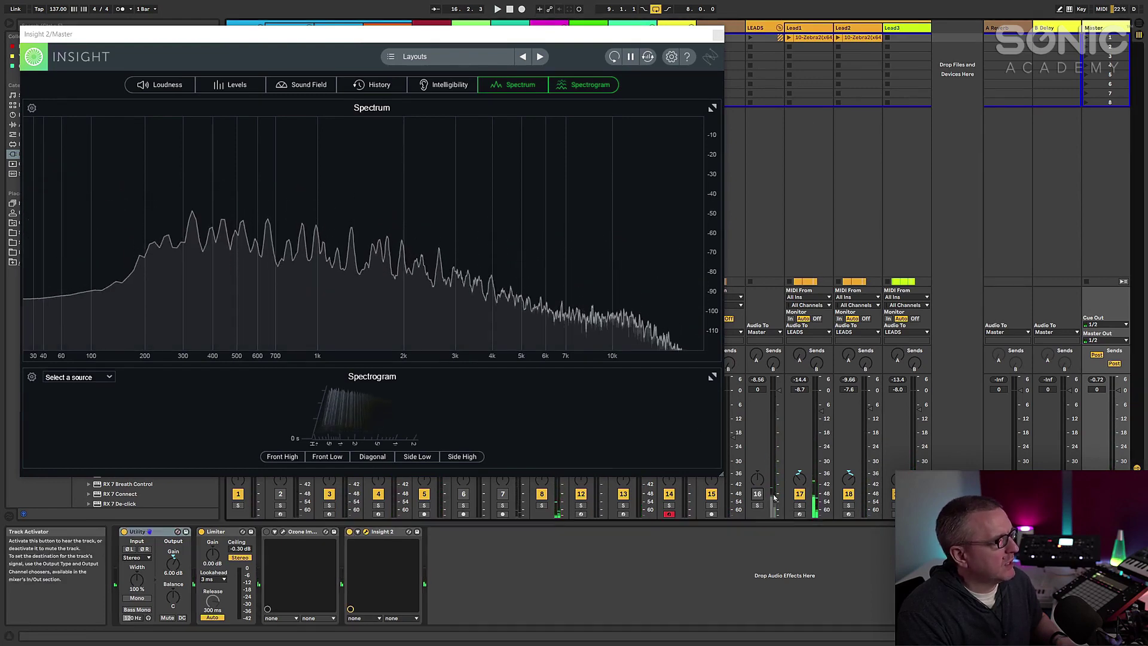
drag(357, 41, 391, 34)
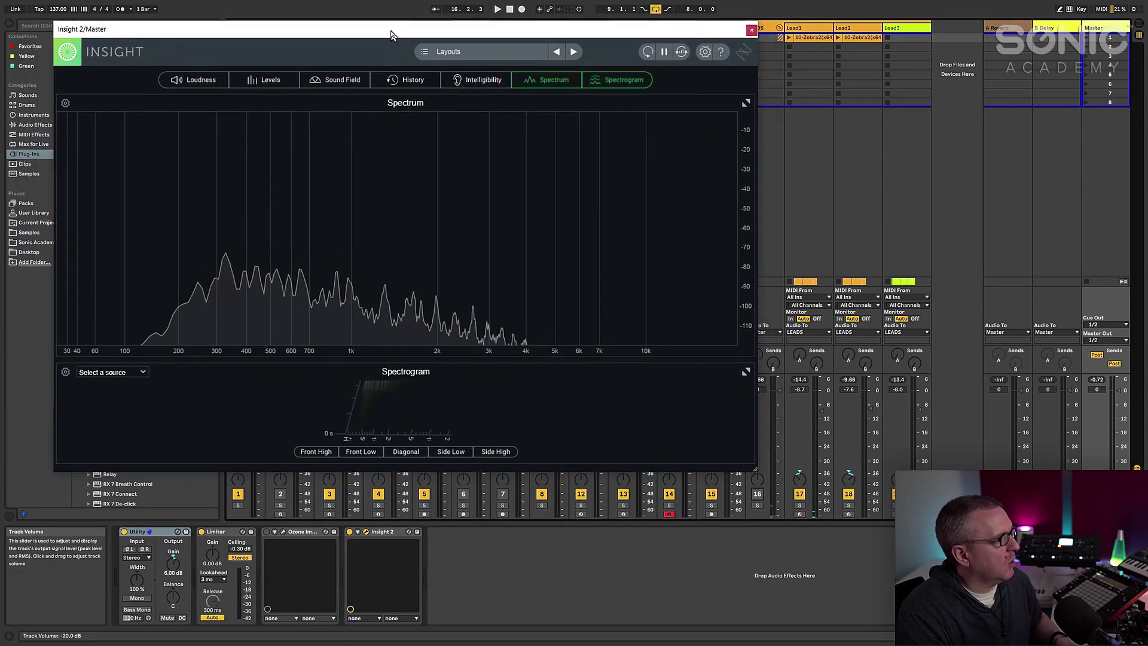
key(space)
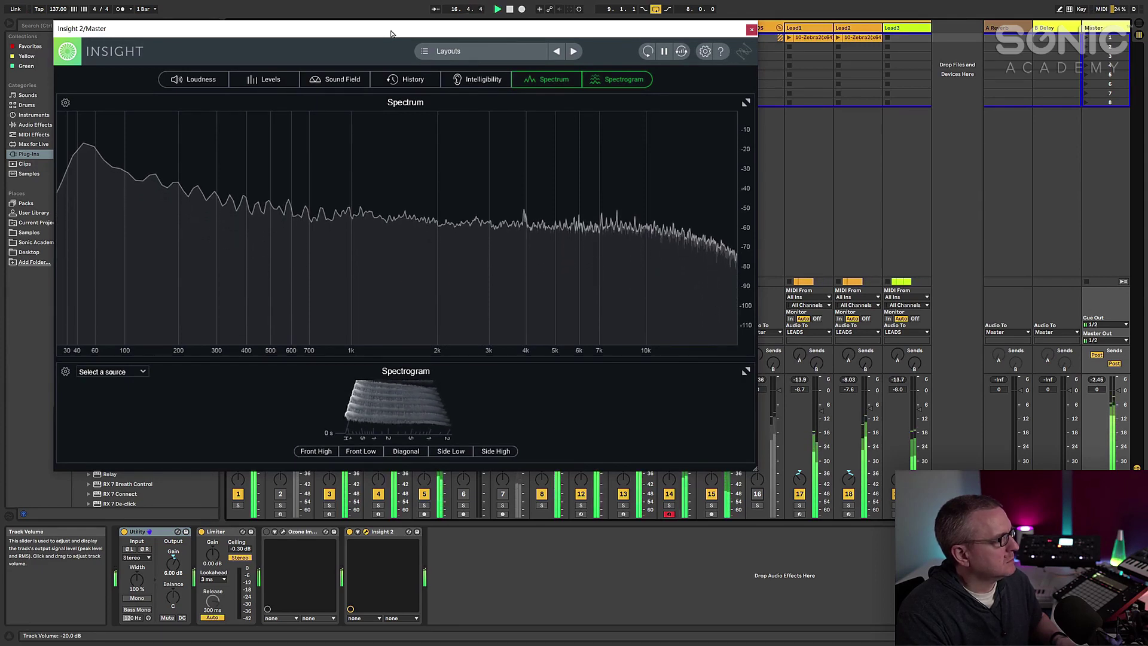
key(space)
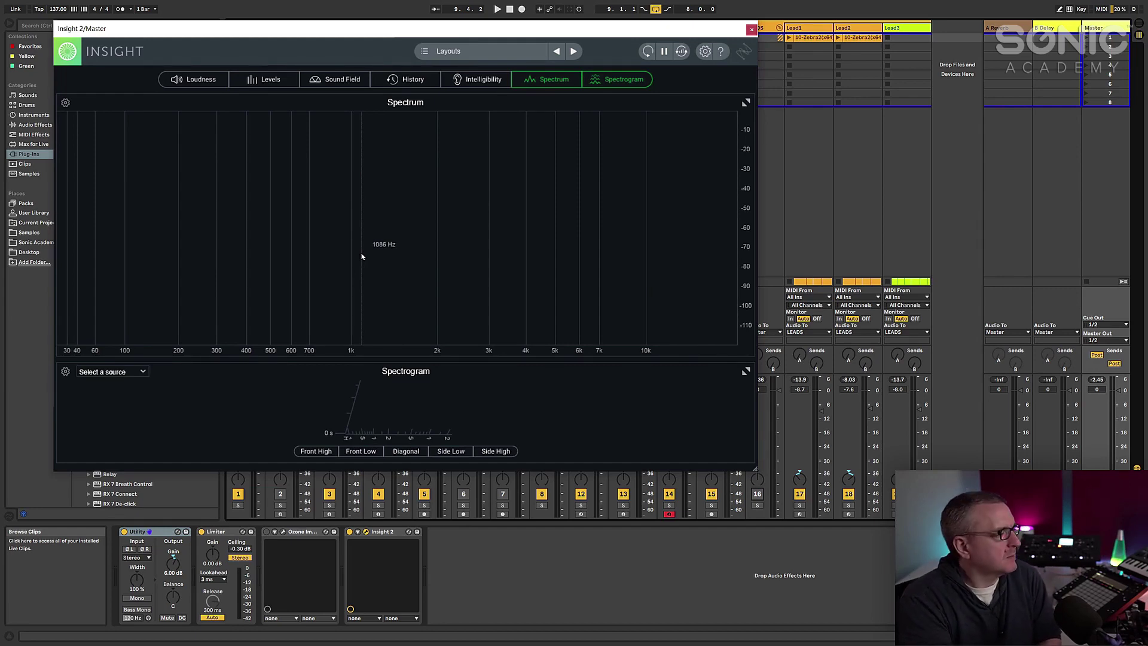
key(space)
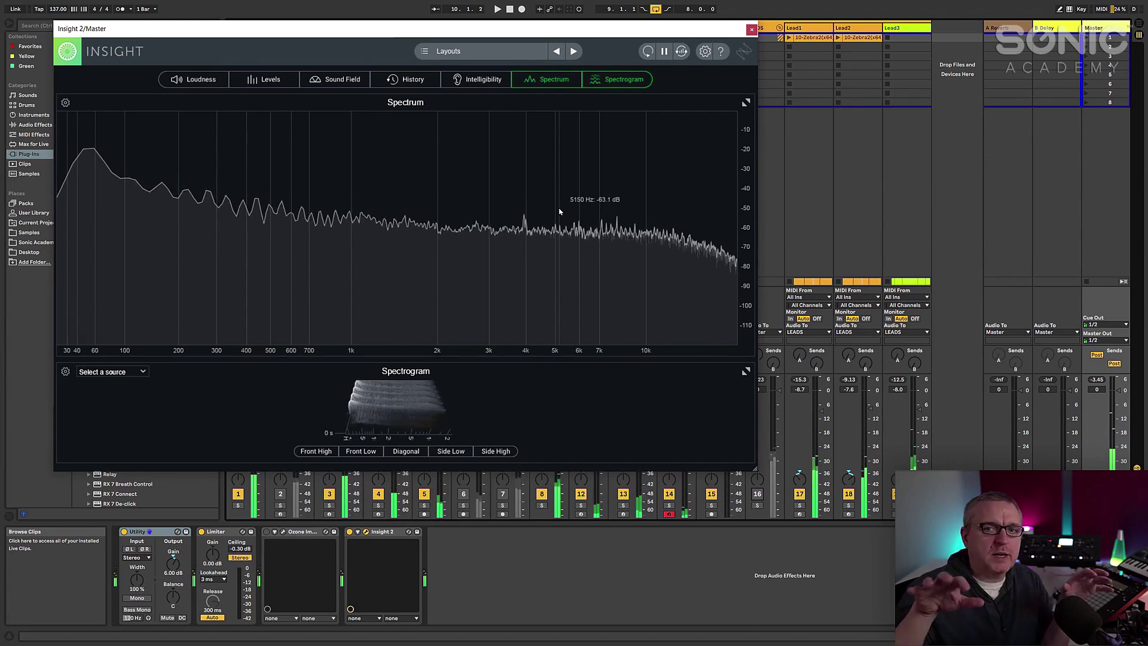
key(space)
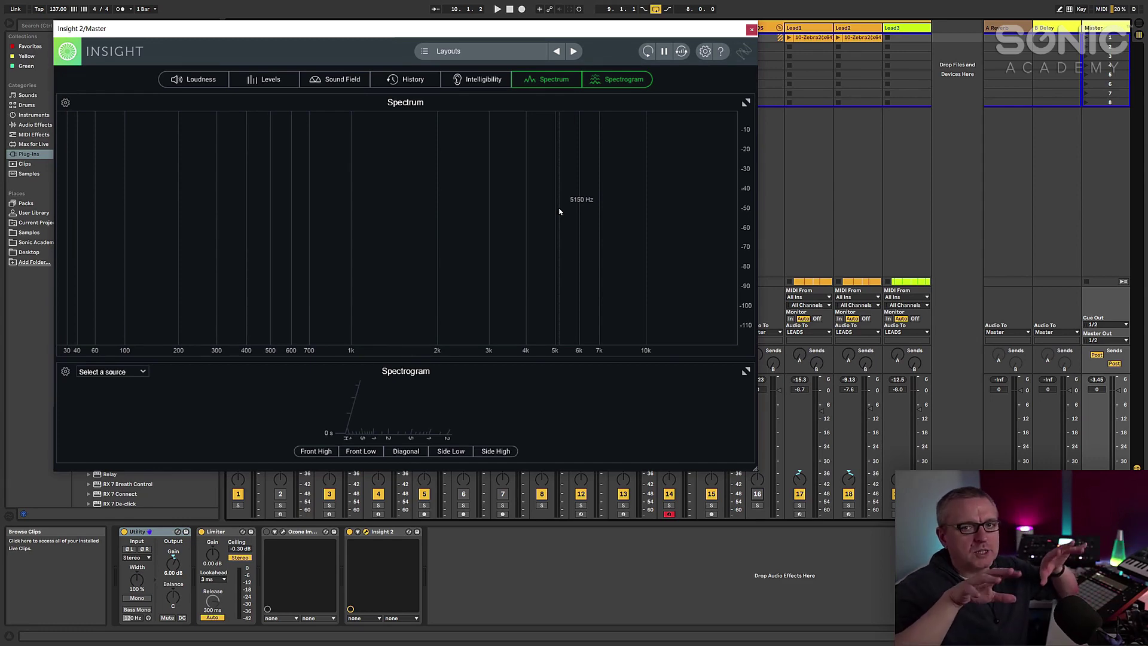
key(space)
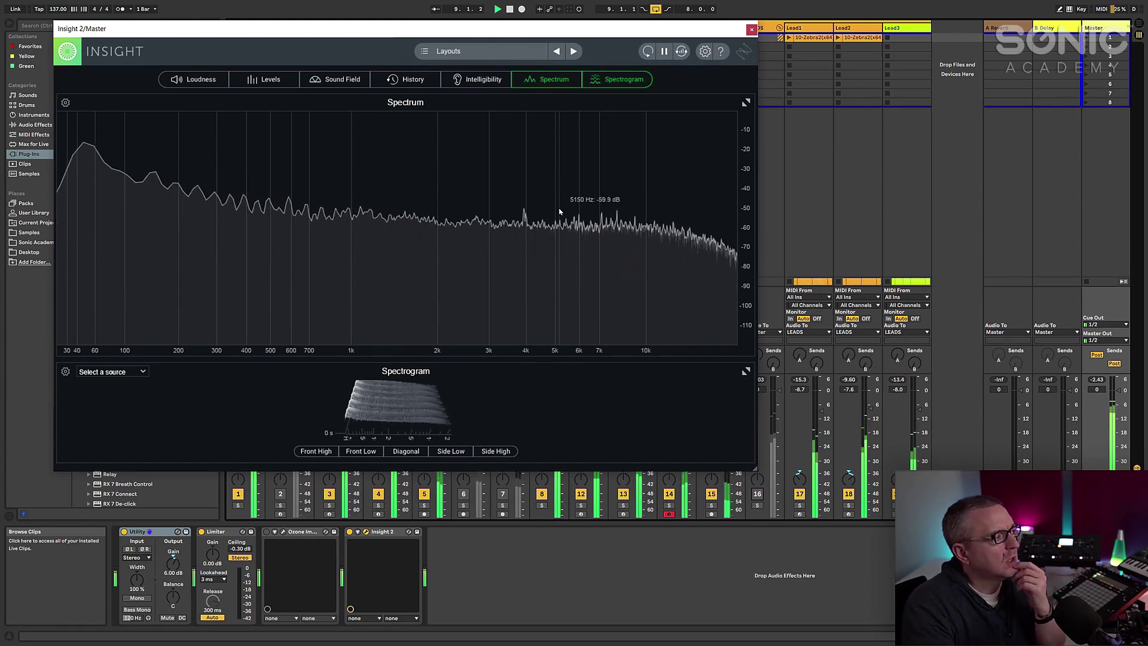
- Toggle the LEADS group on and off during playback to compare the spectrum with and without the leads
click(757, 494)
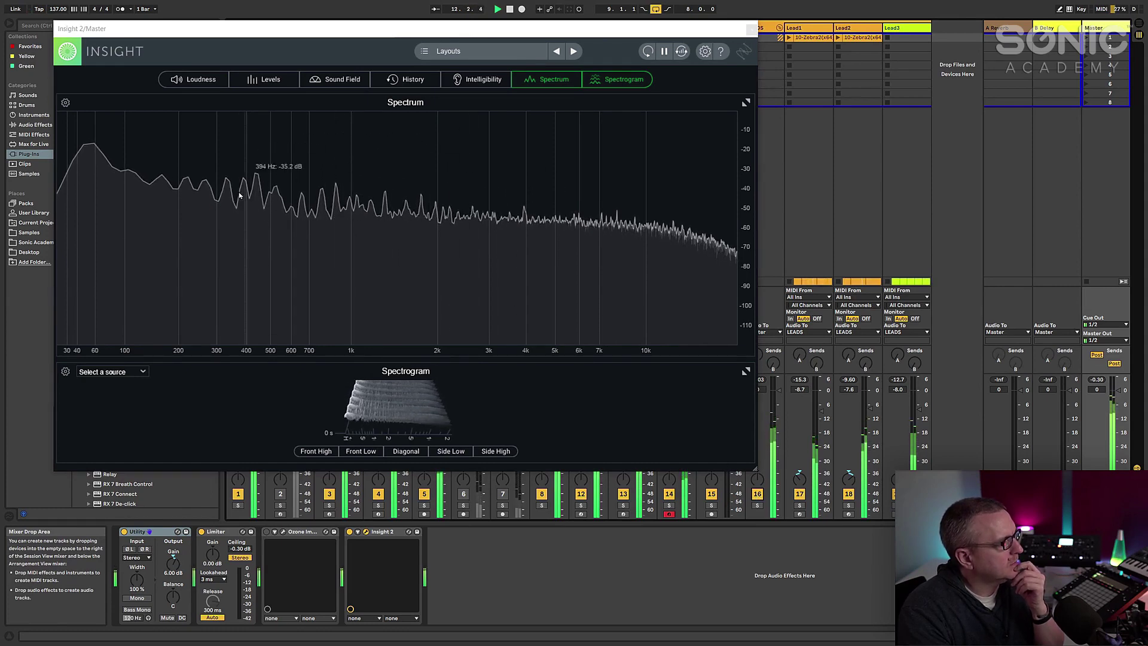
click(759, 495)
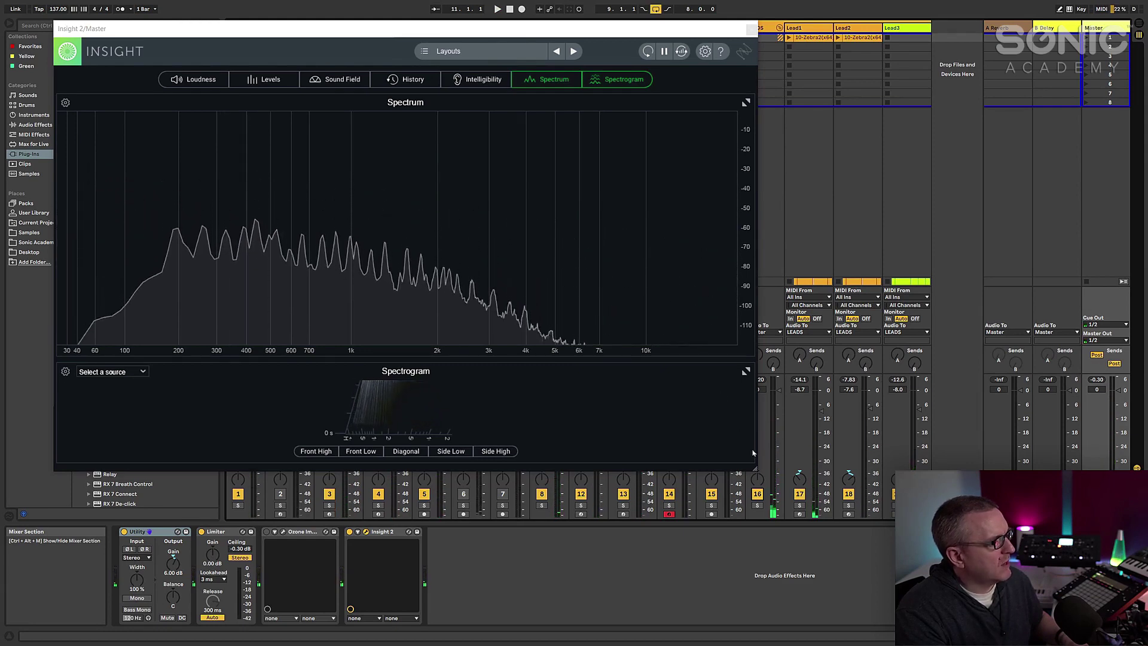
key(space)
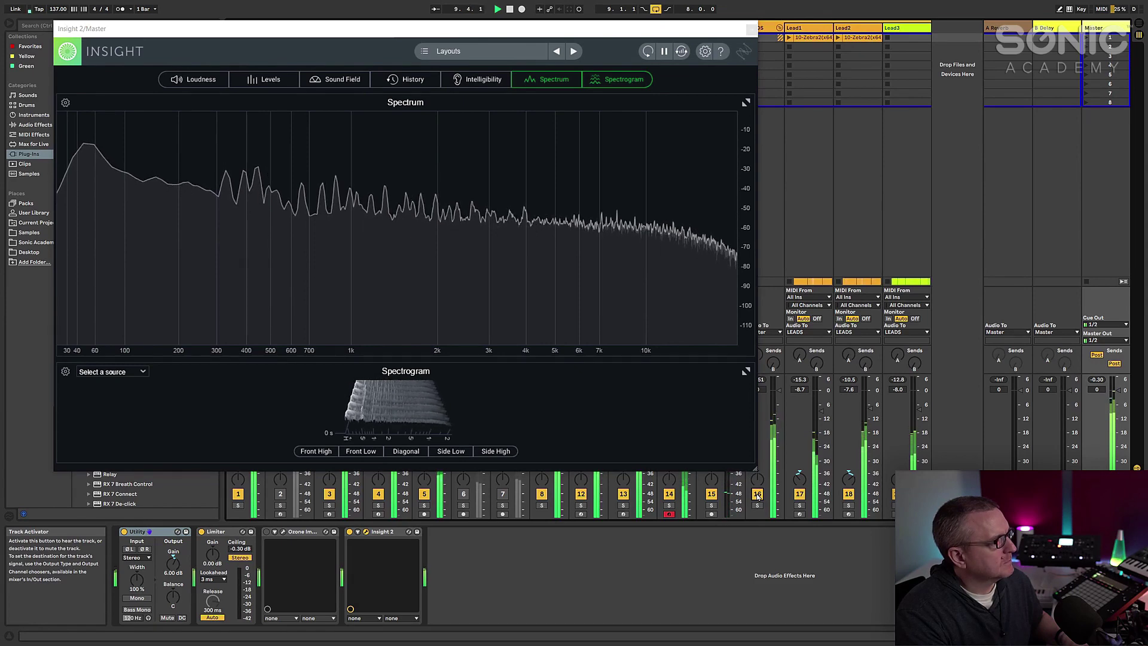
click(758, 495)
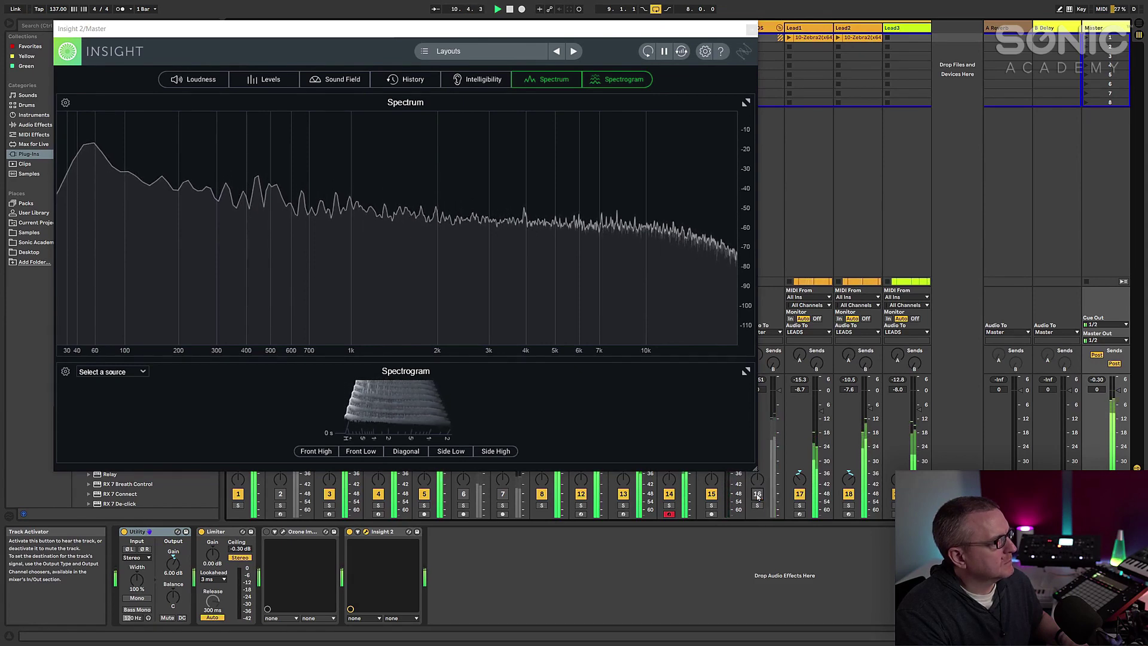